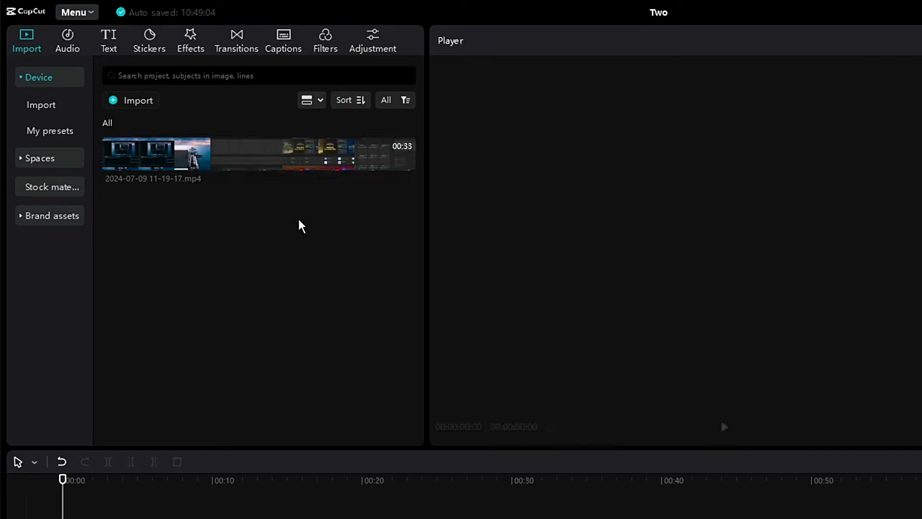
pyautogui.click(139, 155)
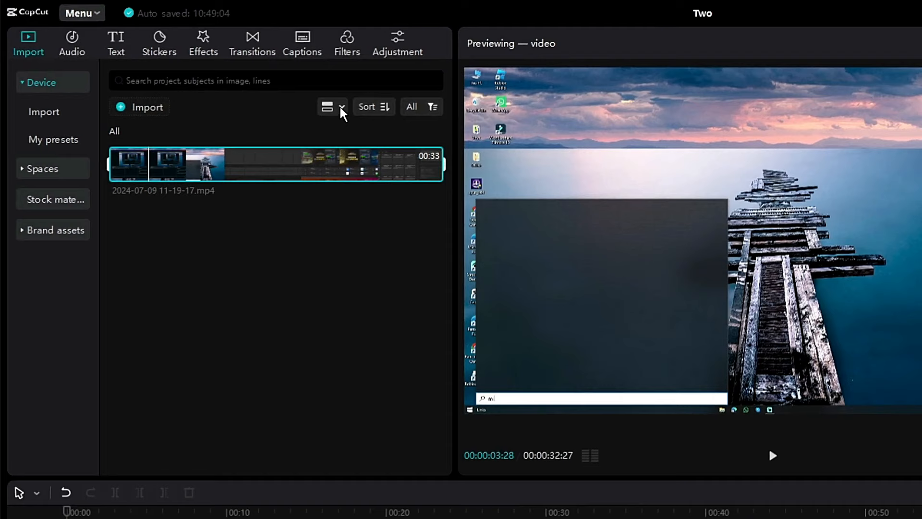
pyautogui.click(341, 109)
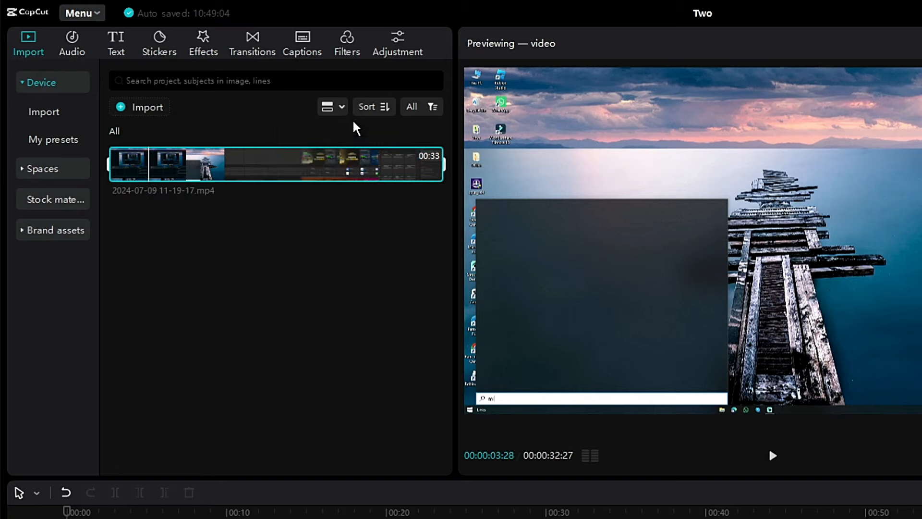
pyautogui.click(430, 110)
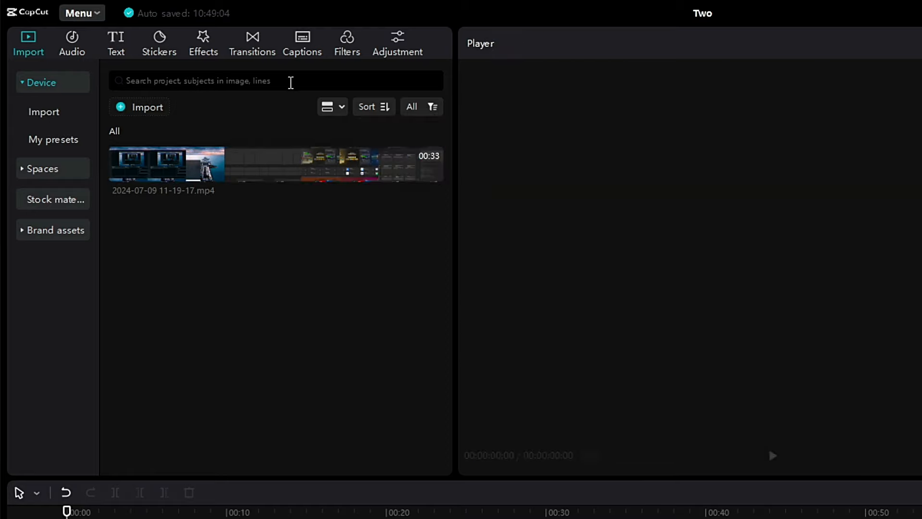
pyautogui.click(290, 82)
pyautogui.moveTo(351, 183)
pyautogui.click(432, 172)
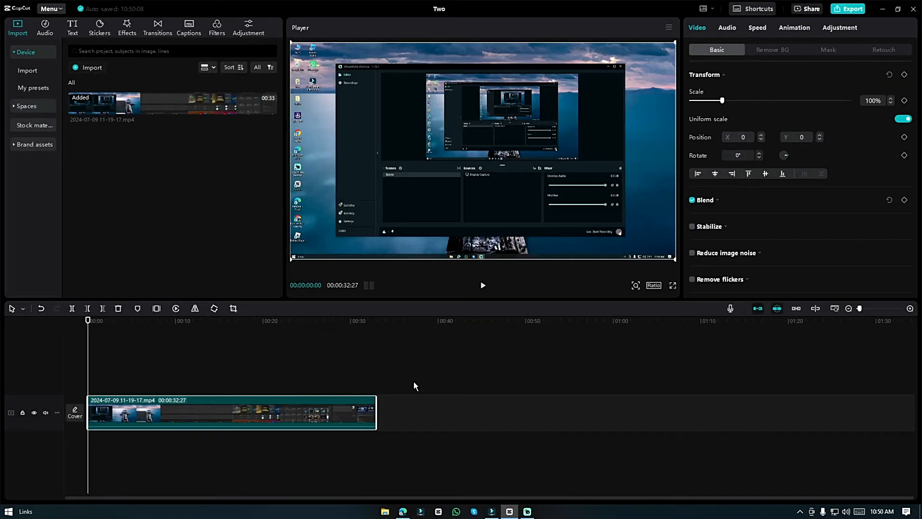
pyautogui.click(414, 387)
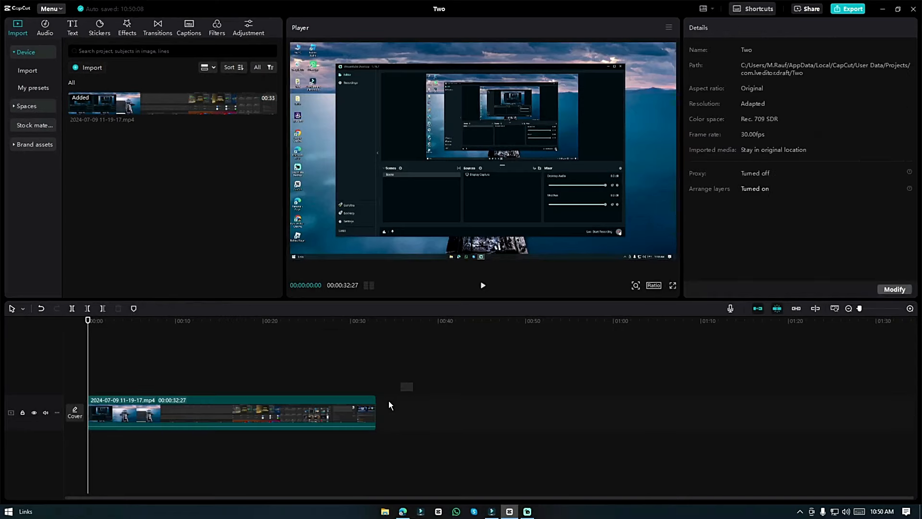
pyautogui.click(364, 419)
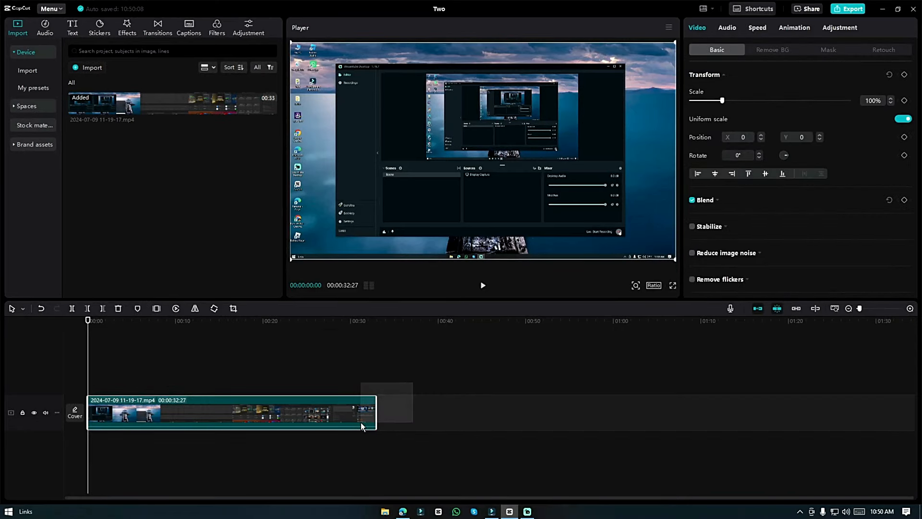
pyautogui.press('Delete')
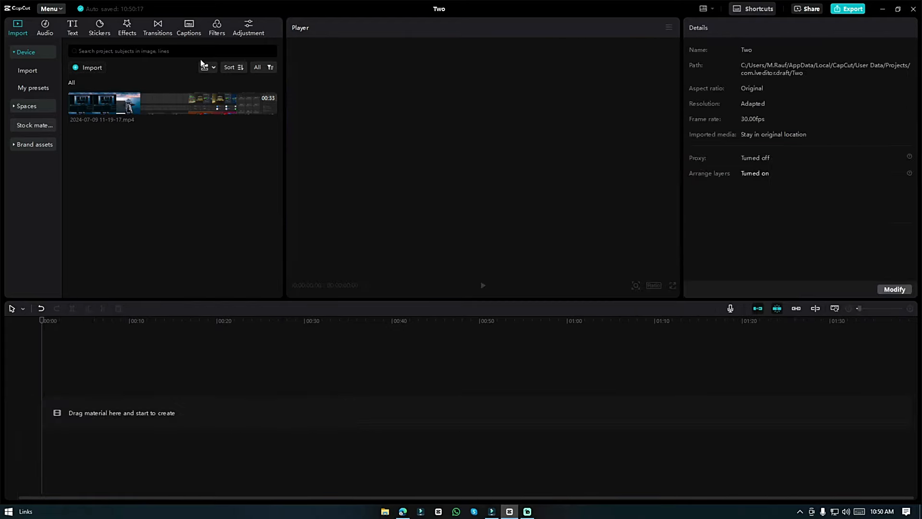
pyautogui.moveTo(194, 110); pyautogui.dragTo(153, 398)
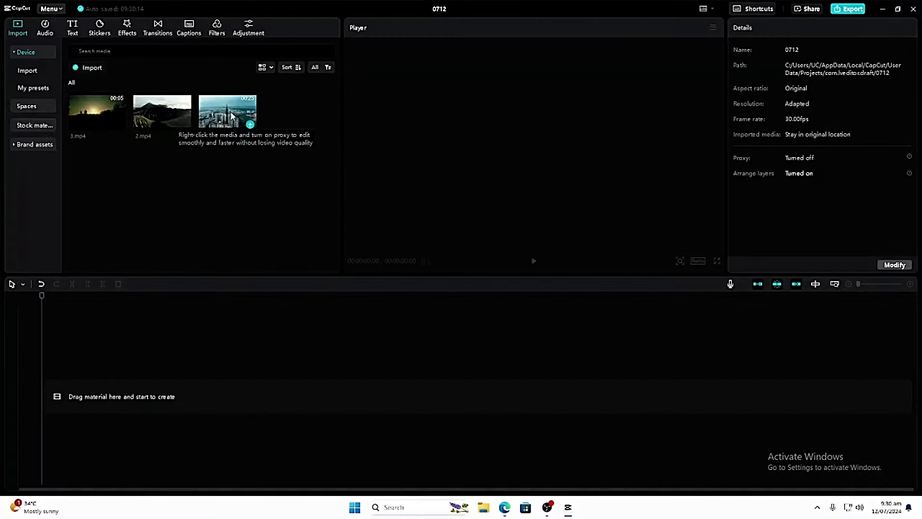
# Step: Place 1.mp4 at the start of the timeline and cut away everything after 00:00:02:00 by splitting it there
pyautogui.moveTo(228, 110); pyautogui.dragTo(88, 398)
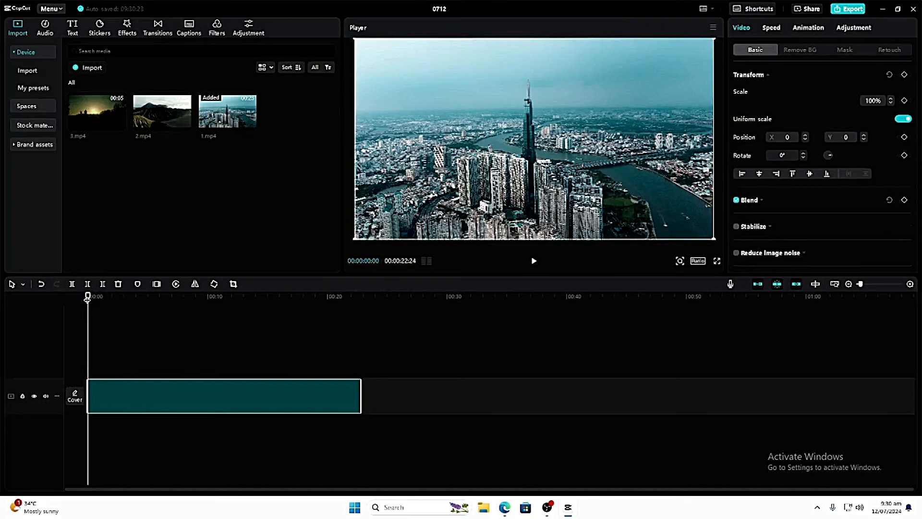
pyautogui.moveTo(89, 296); pyautogui.dragTo(112, 301)
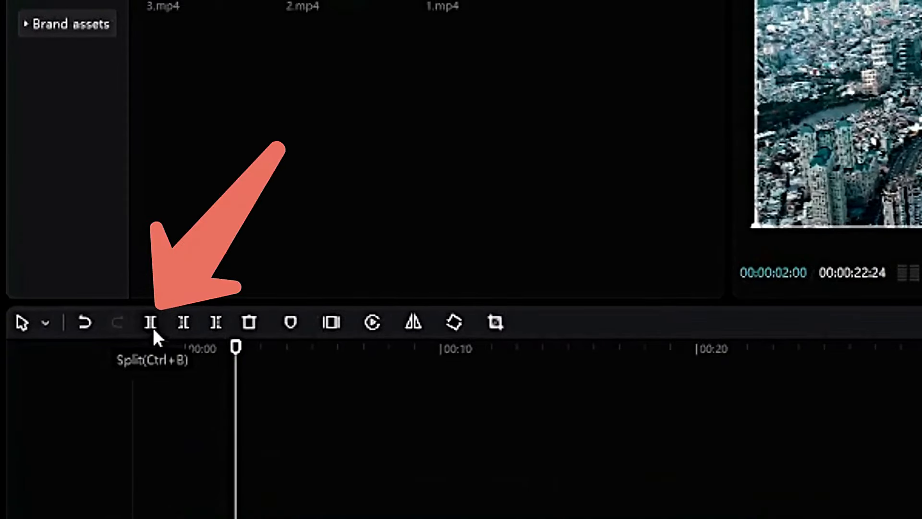
pyautogui.click(152, 326)
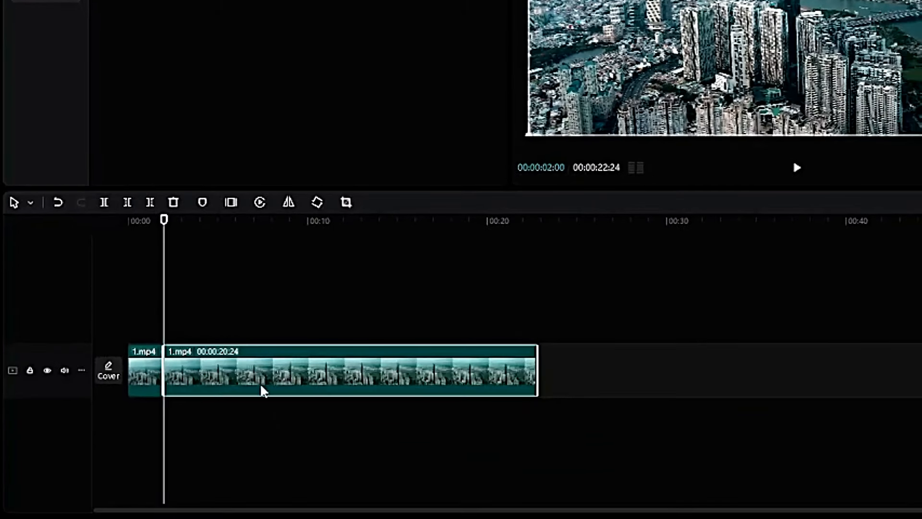
pyautogui.moveTo(175, 379); pyautogui.dragTo(264, 382)
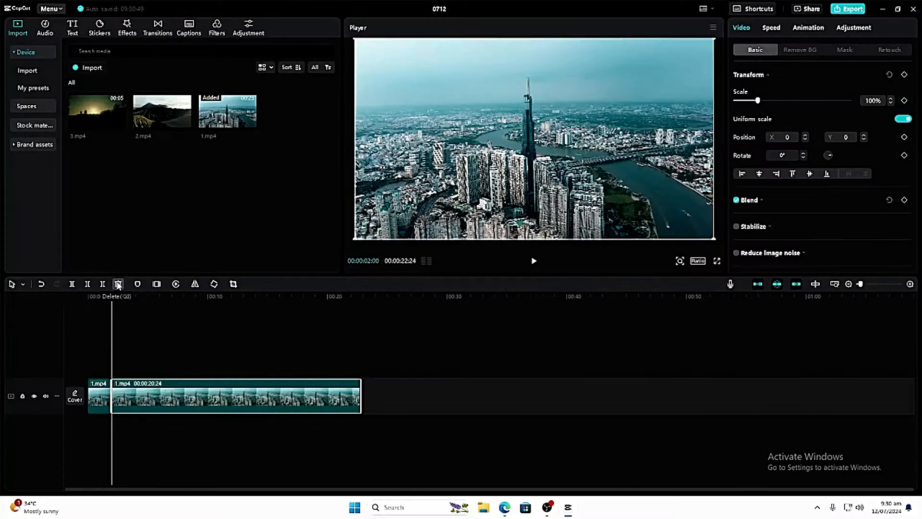
pyautogui.click(118, 283)
pyautogui.click(152, 381)
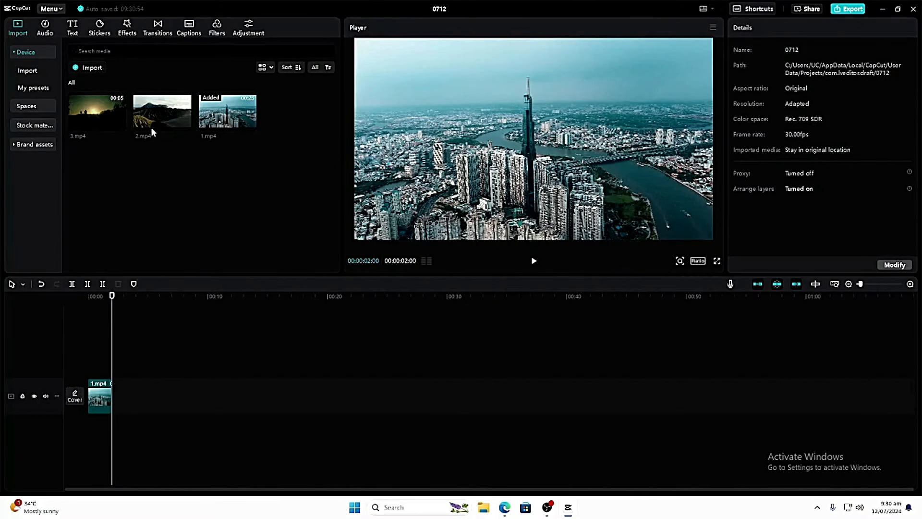
# Step: Append 2.mp4 directly after 1.mp4 on the main track and split off and remove everything after 00:00:04:00
pyautogui.moveTo(157, 105); pyautogui.dragTo(163, 380)
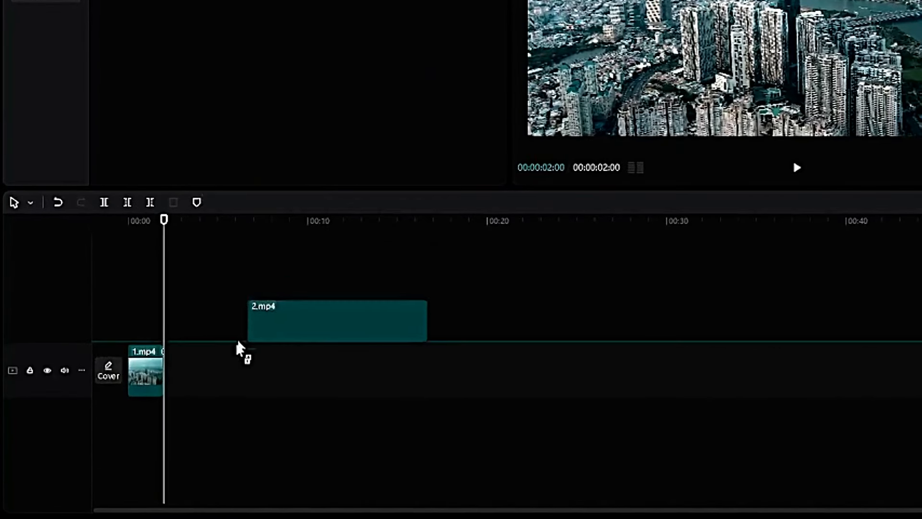
pyautogui.moveTo(239, 348); pyautogui.dragTo(200, 358)
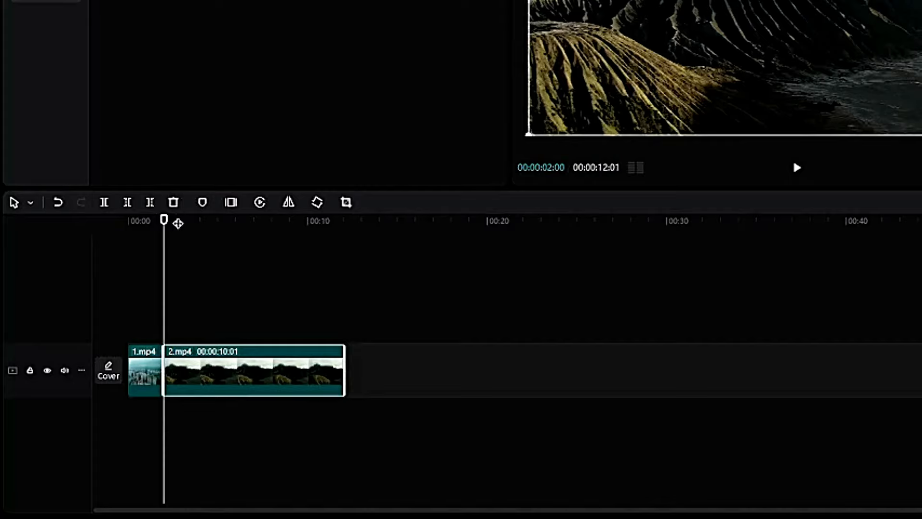
pyautogui.moveTo(215, 217)
pyautogui.mouseDown()
pyautogui.moveTo(222, 218)
pyautogui.moveTo(200, 220)
pyautogui.mouseUp()
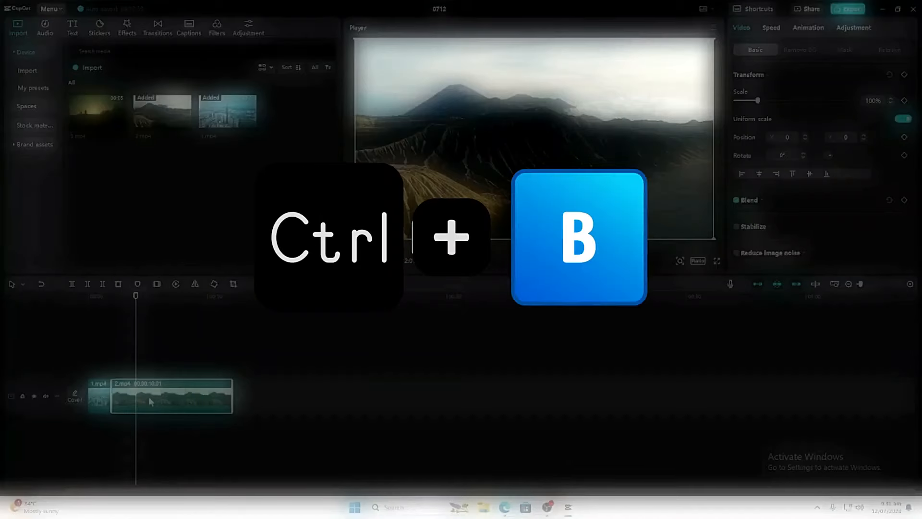
pyautogui.hotkey('ctrl', 'b')
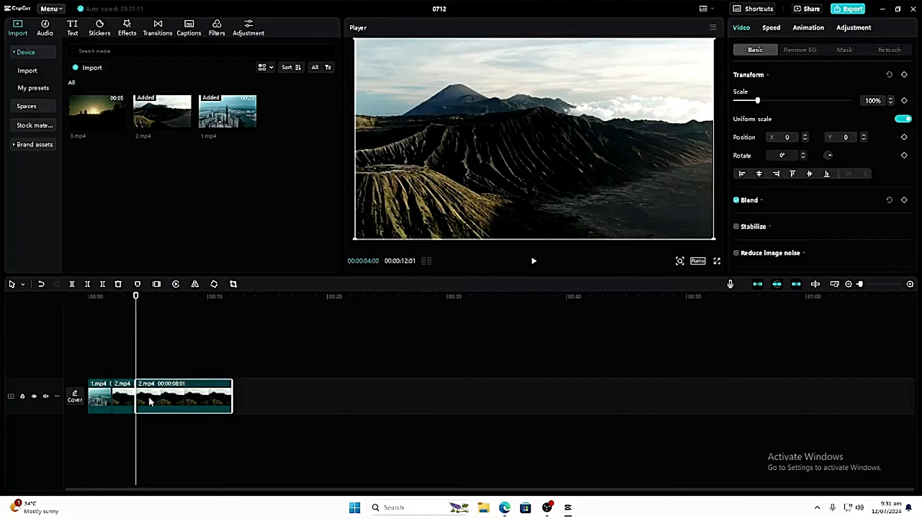
pyautogui.press('Delete')
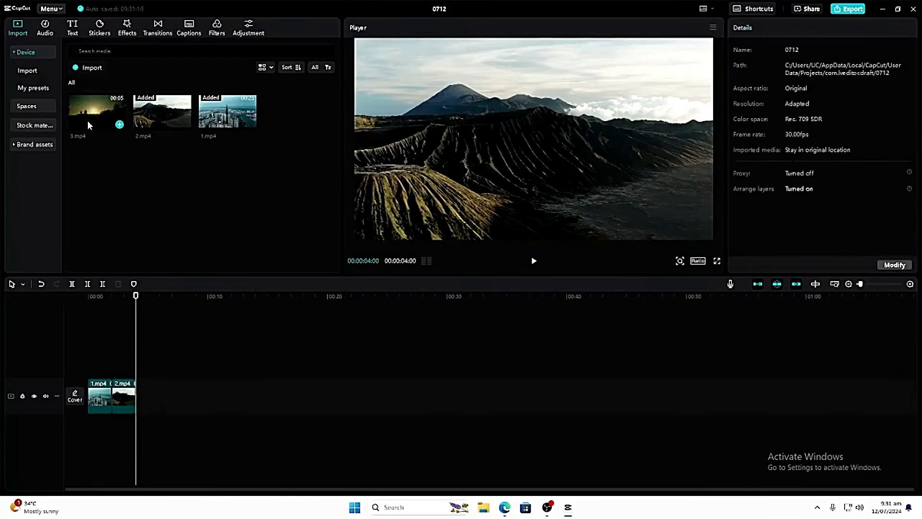
# Step: Append 3.mp4 after 2.mp4 and remove its part after 00:00:05:28 using the Split tool, then return to the Select tool
pyautogui.moveTo(88, 120); pyautogui.dragTo(158, 403)
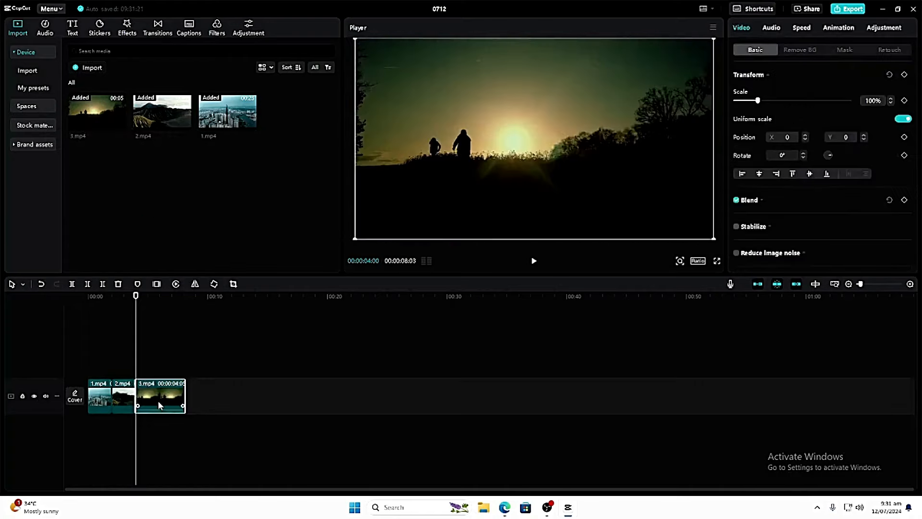
pyautogui.click(158, 294)
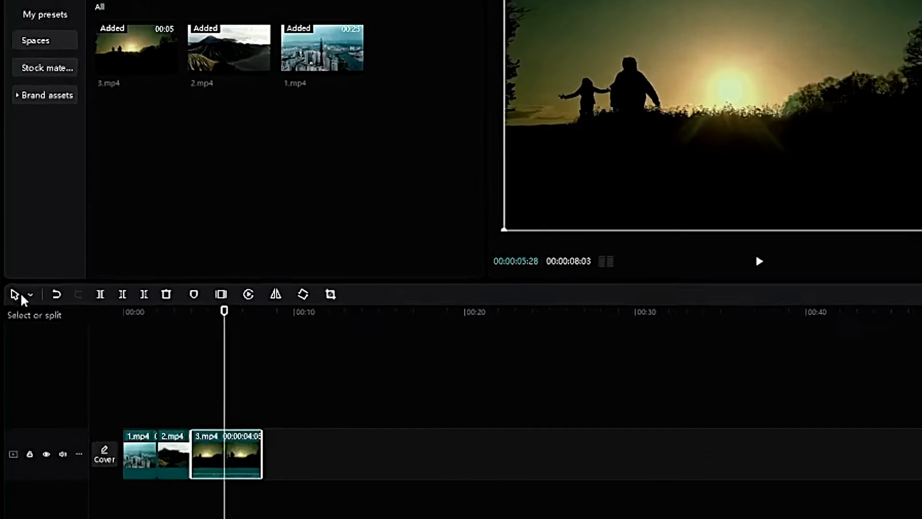
pyautogui.click(23, 284)
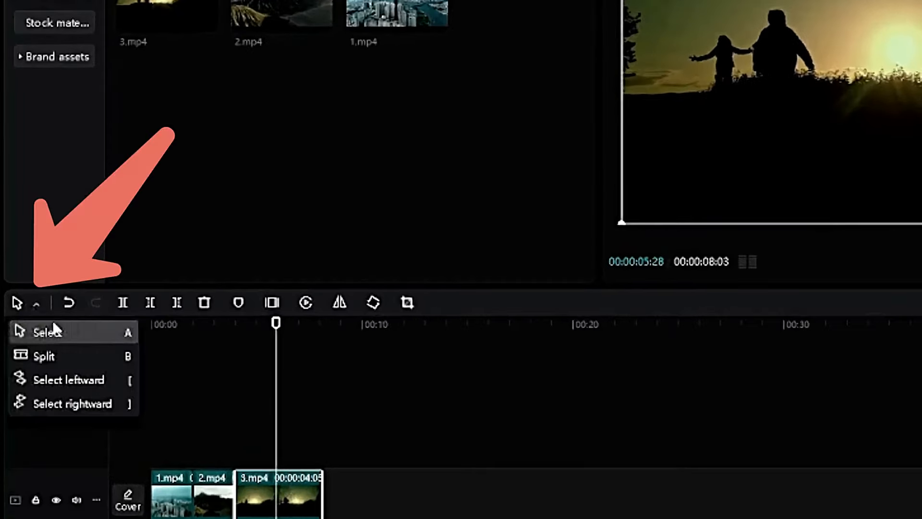
pyautogui.click(79, 358)
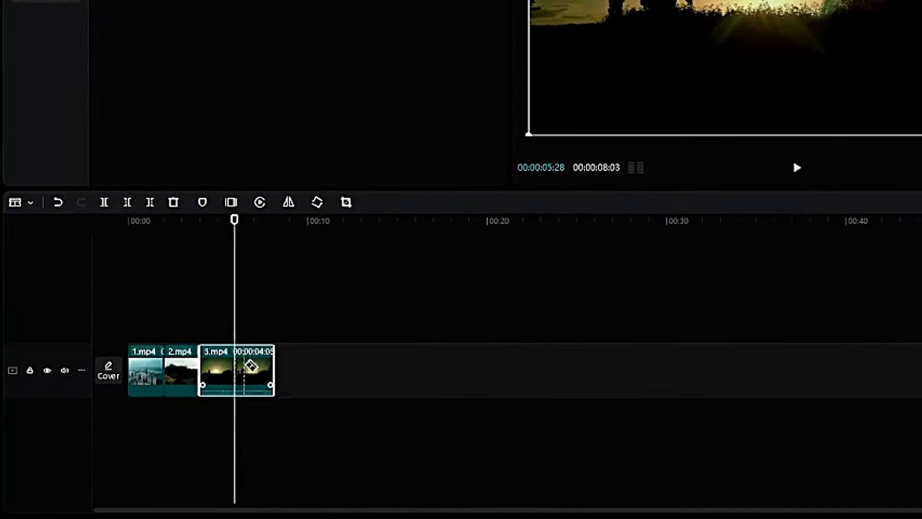
pyautogui.click(236, 375)
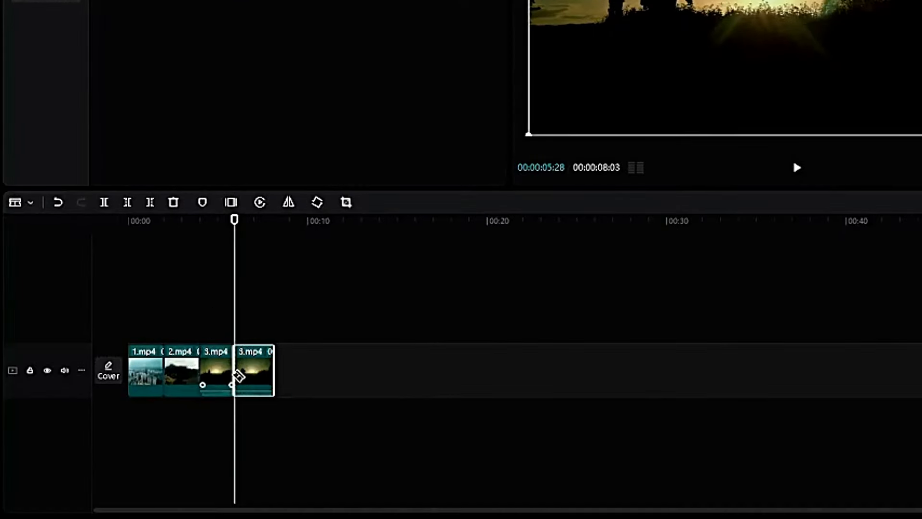
pyautogui.press('Delete')
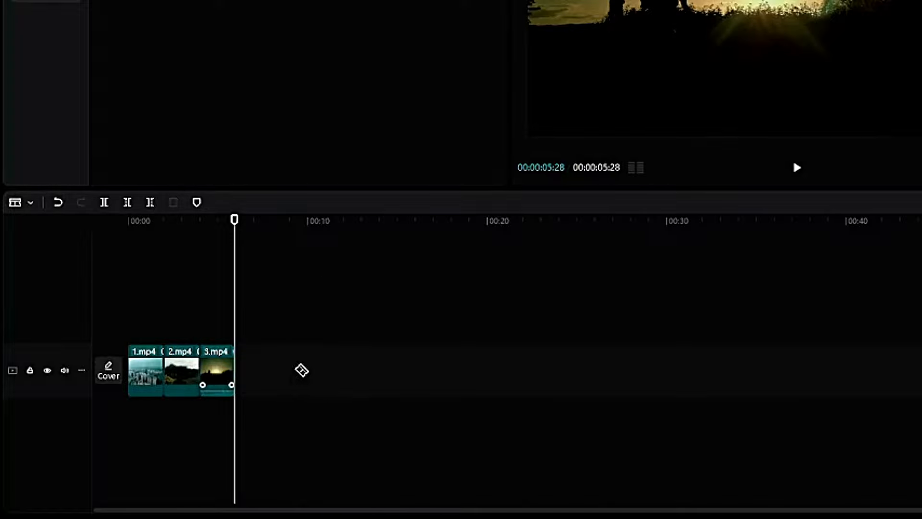
pyautogui.click(30, 202)
pyautogui.click(38, 228)
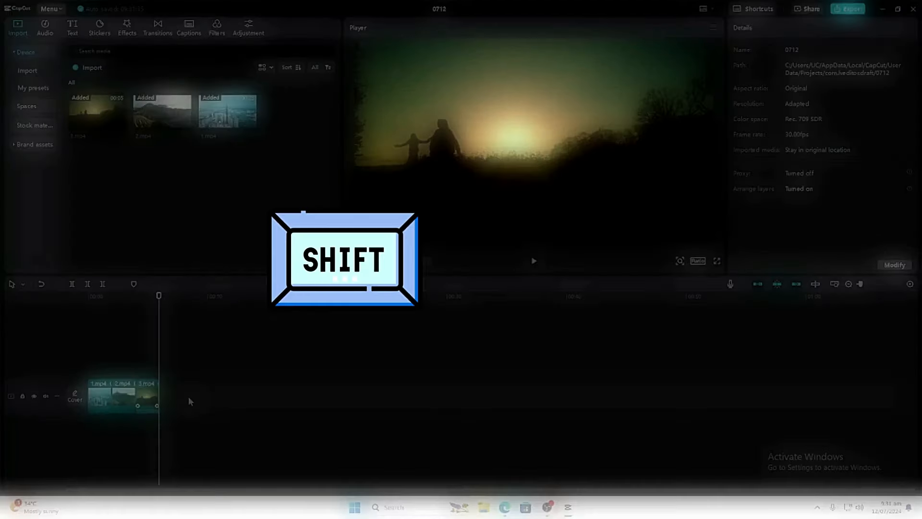
# Step: Fit all three clips to the timeline width and move the playhead to 00:00:03:07 within 2.mp4
pyautogui.hotkey('shift', 'z')
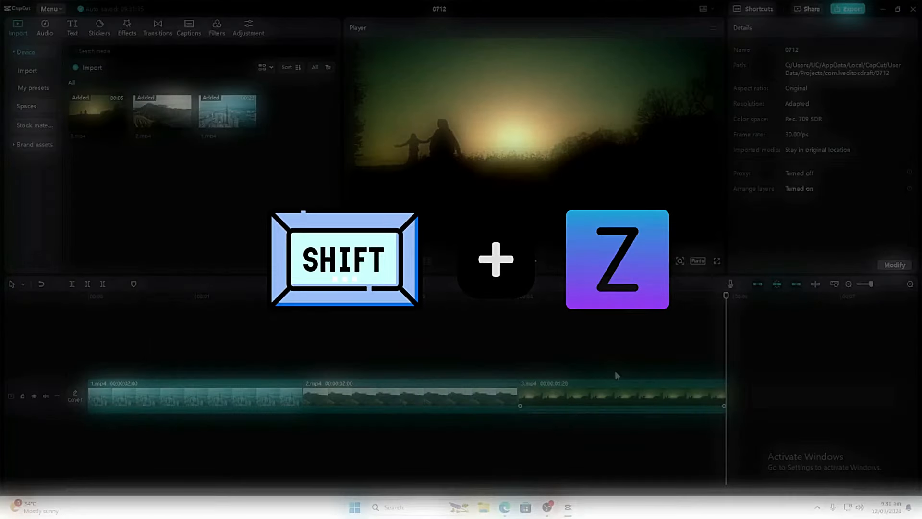
pyautogui.click(450, 296)
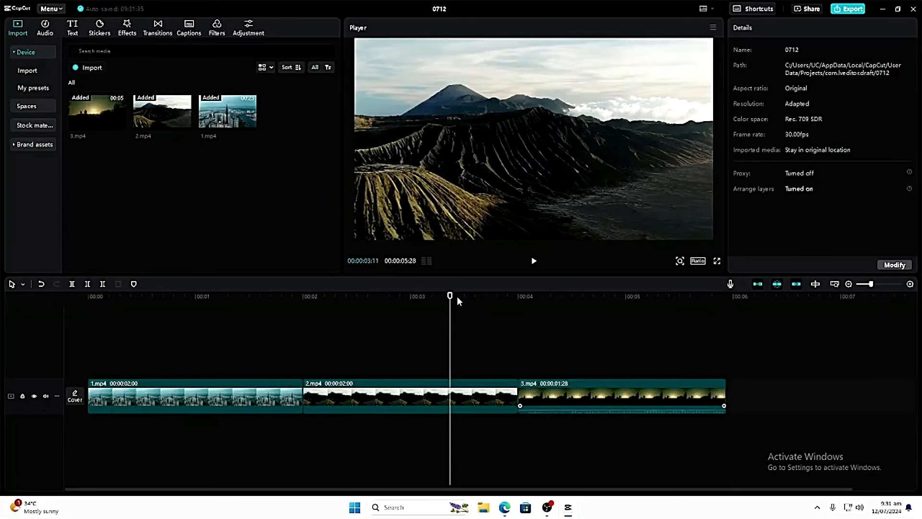
pyautogui.moveTo(450, 298); pyautogui.dragTo(435, 297)
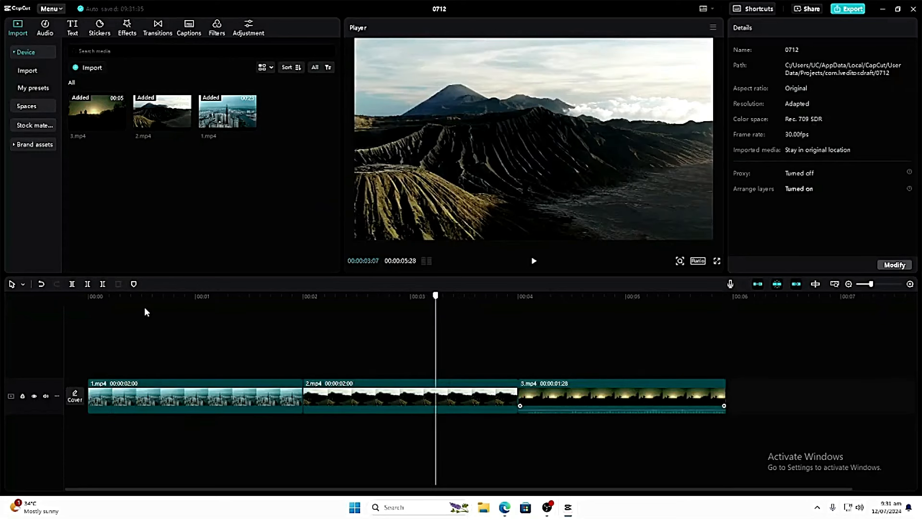
# Step: Delete the part of 1.mp4 before 00:00:00:14
pyautogui.click(89, 299)
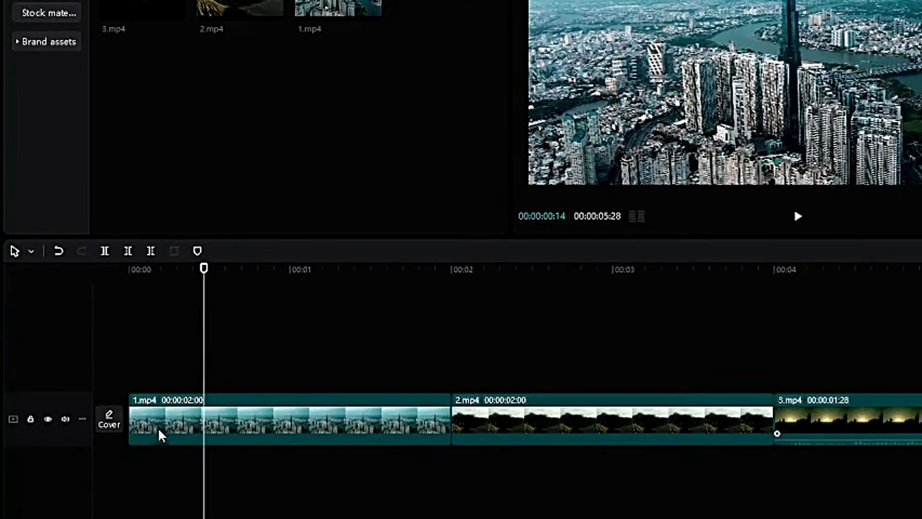
pyautogui.click(158, 425)
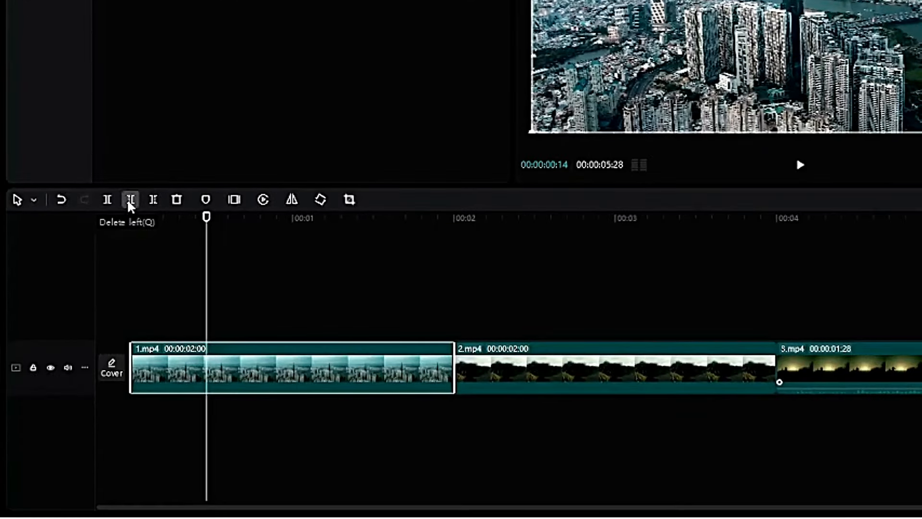
pyautogui.click(131, 200)
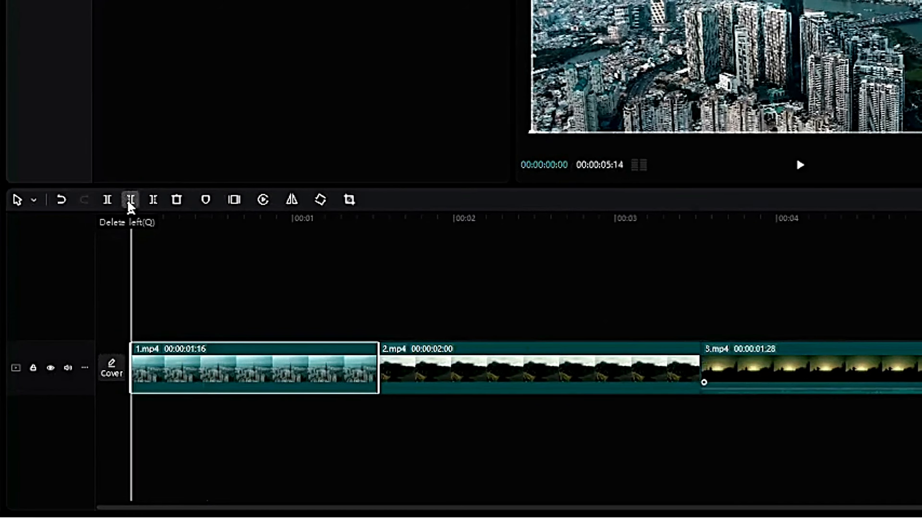
# Step: Undo the last trim of 1.mp4 and delete its part before 00:00:00:13 instead
pyautogui.hotkey('ctrl', 'z')
pyautogui.click(202, 228)
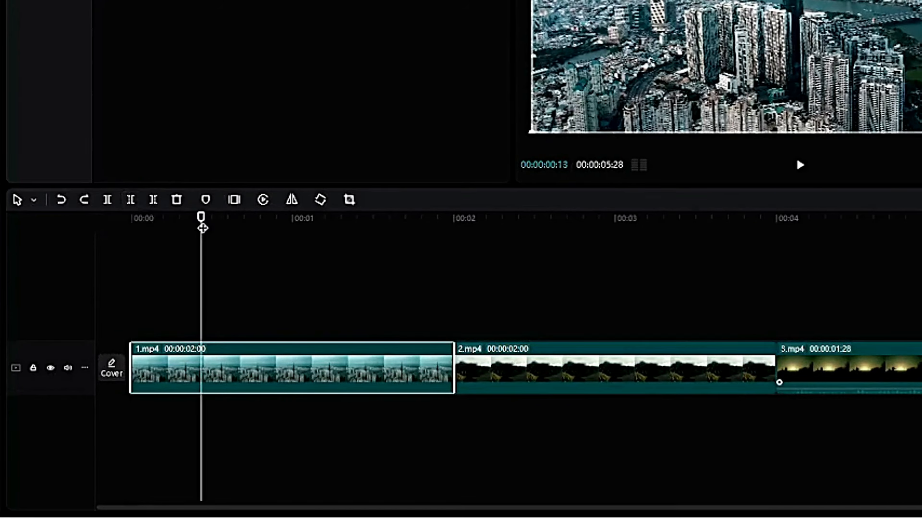
pyautogui.click(153, 201)
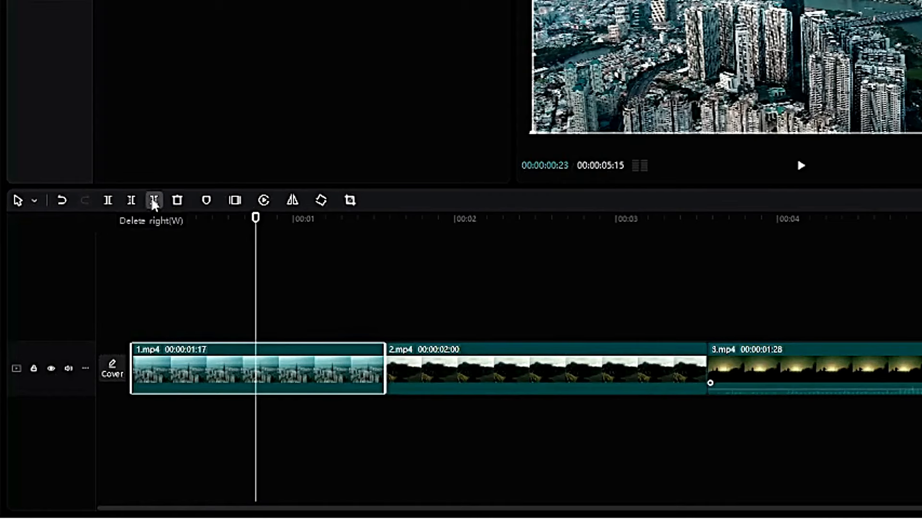
# Step: Delete the part of 1.mp4 after 00:00:00:23, undoing and repeating the trim once
pyautogui.click(153, 201)
pyautogui.hotkey('ctrl', 'z')
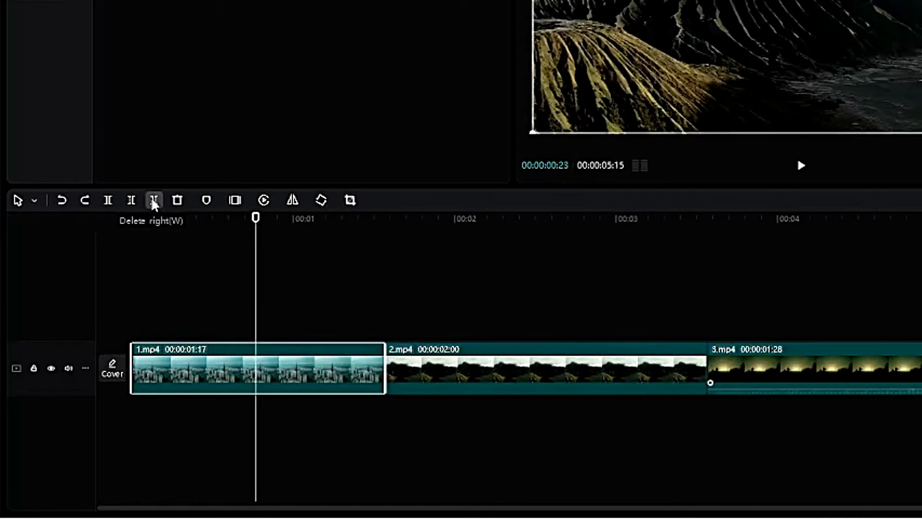
pyautogui.click(154, 201)
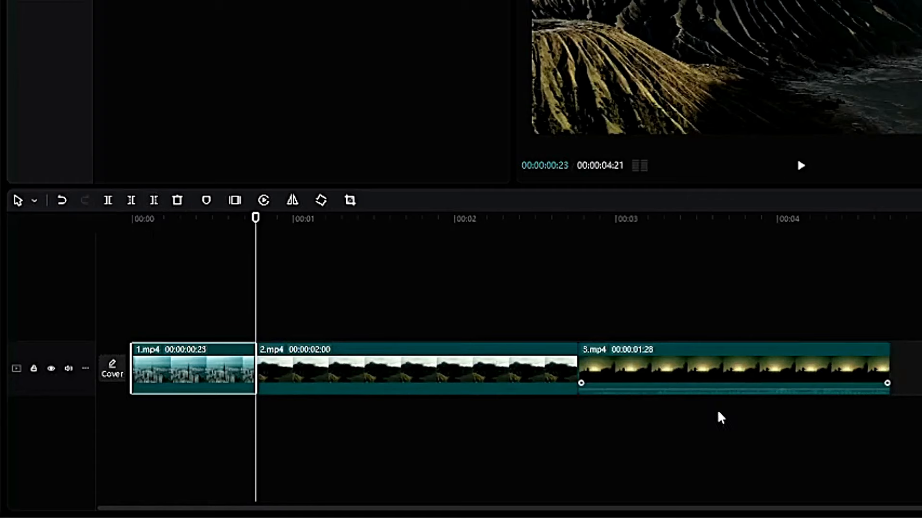
# Step: Move the playhead to 00:00:00:07 within 1.mp4 and mirror the clip
pyautogui.click(235, 201)
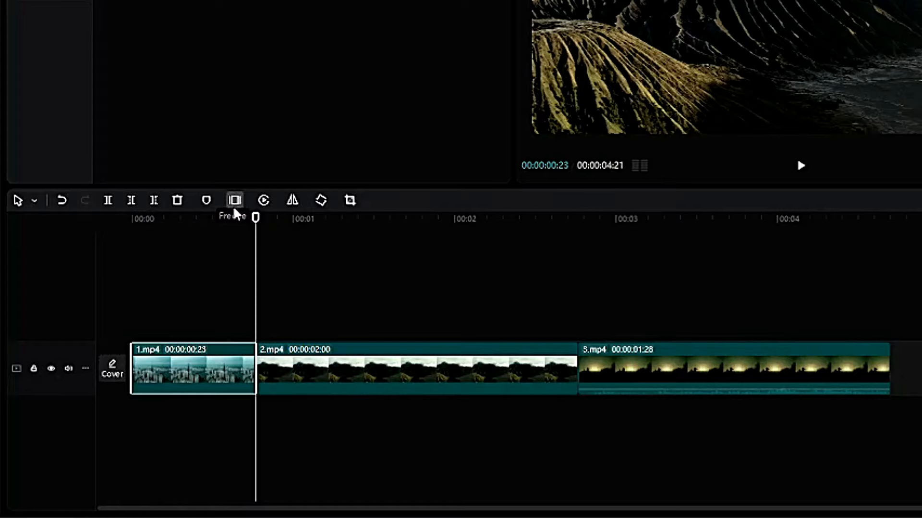
pyautogui.click(214, 222)
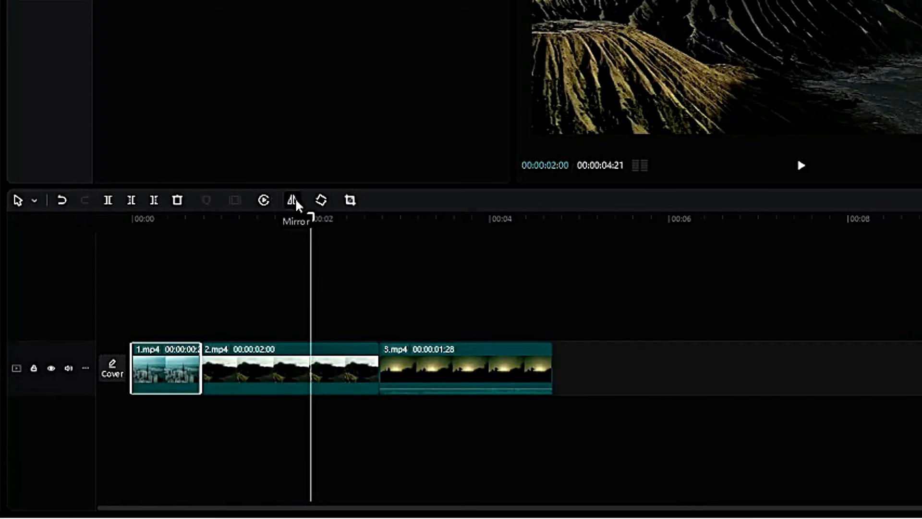
pyautogui.click(297, 206)
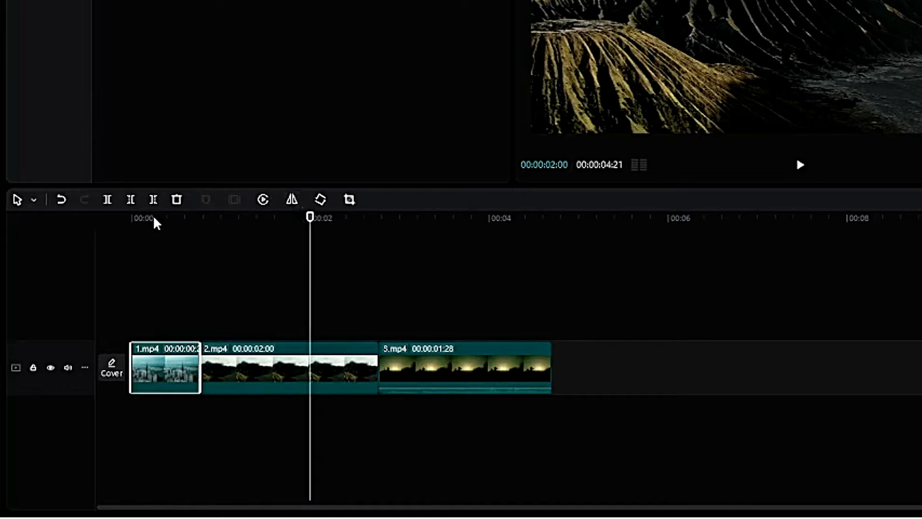
pyautogui.click(154, 221)
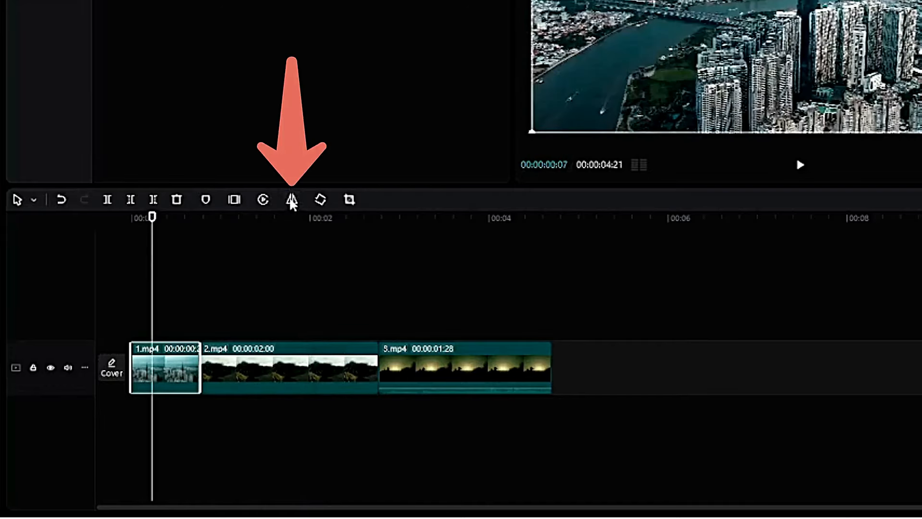
pyautogui.click(291, 199)
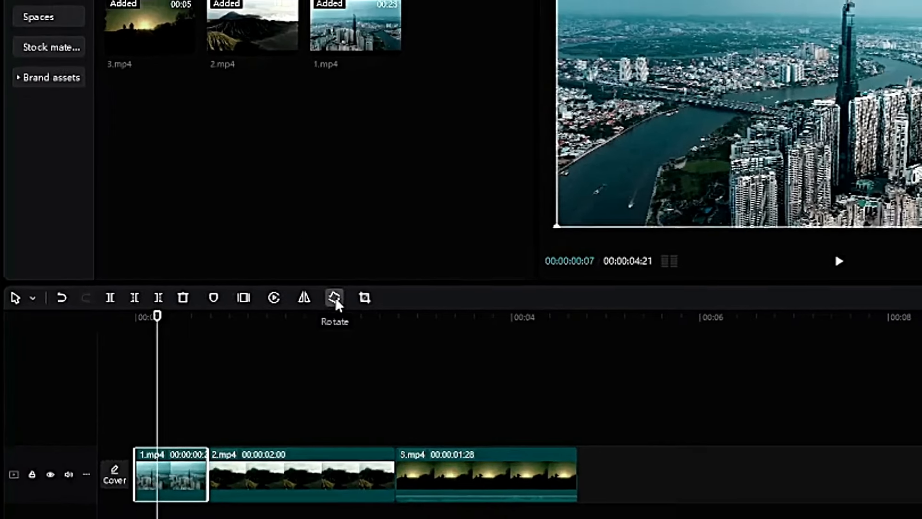
# Step: Rotate 1.mp4 in 90° increments through a full turn to 360°
pyautogui.click(335, 297)
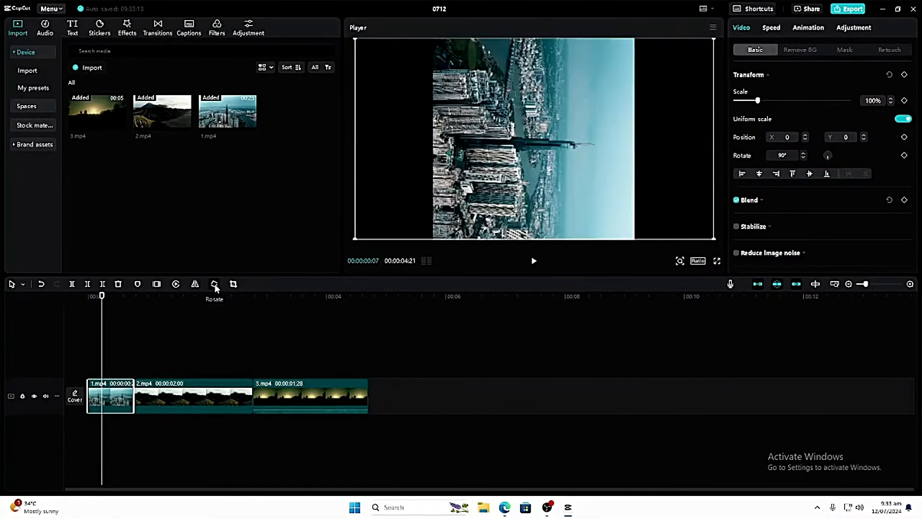
pyautogui.click(335, 298)
pyautogui.click(335, 297)
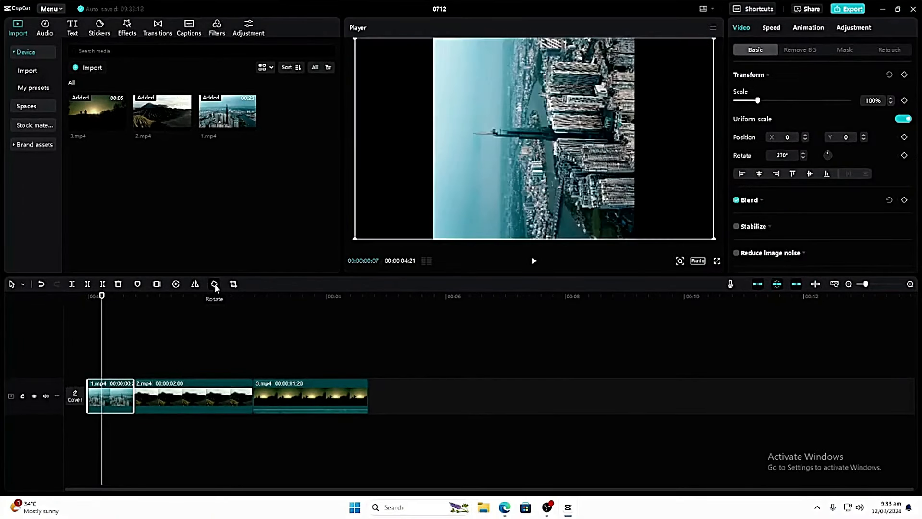
pyautogui.click(215, 284)
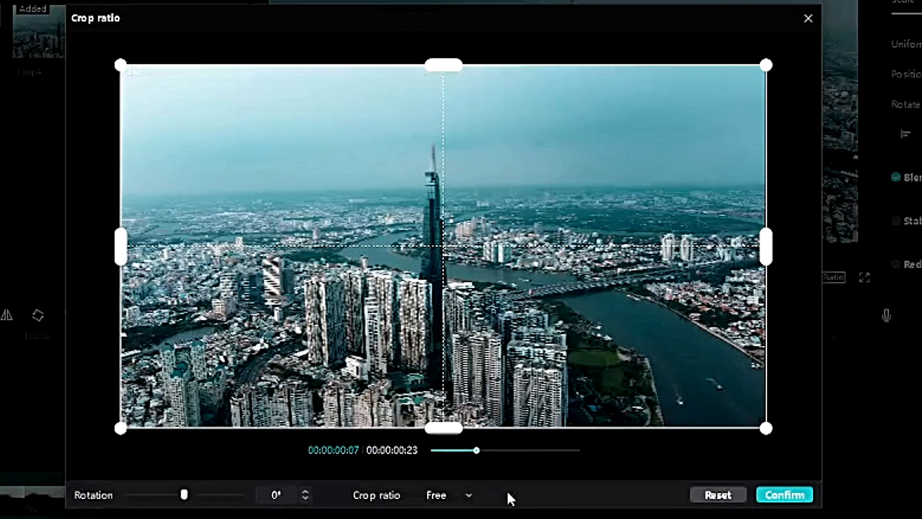
# Step: Set the crop ratio of 1.mp4 to 16:9, keeping the full frame, and apply the crop
pyautogui.moveTo(442, 429)
pyautogui.mouseDown()
pyautogui.moveTo(443, 340)
pyautogui.moveTo(447, 431)
pyautogui.mouseUp()
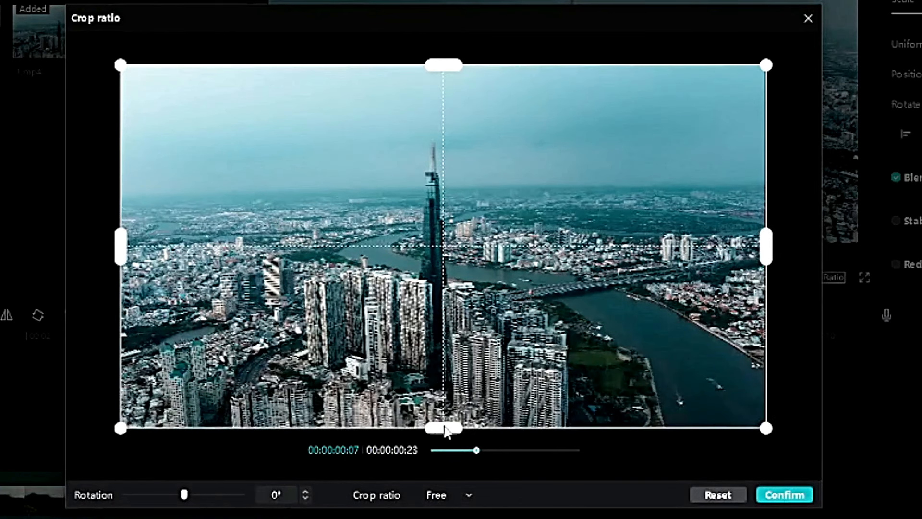
pyautogui.click(465, 493)
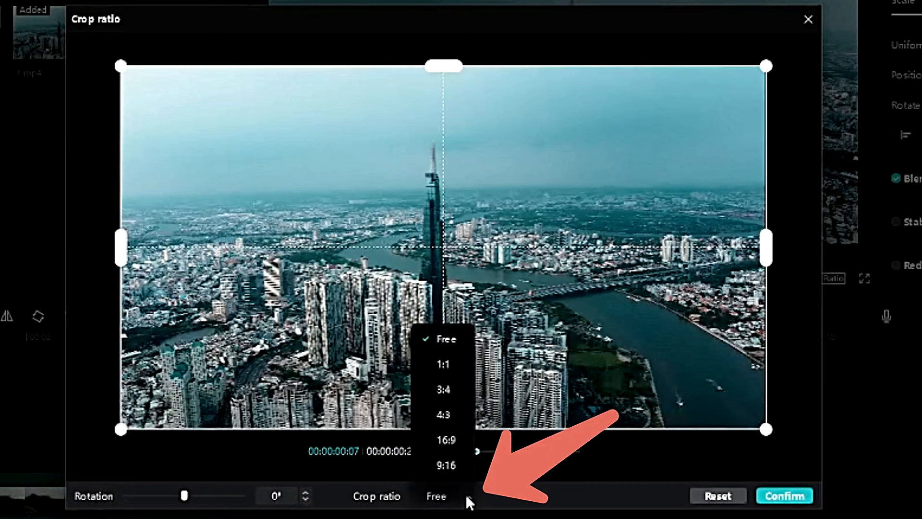
pyautogui.click(452, 465)
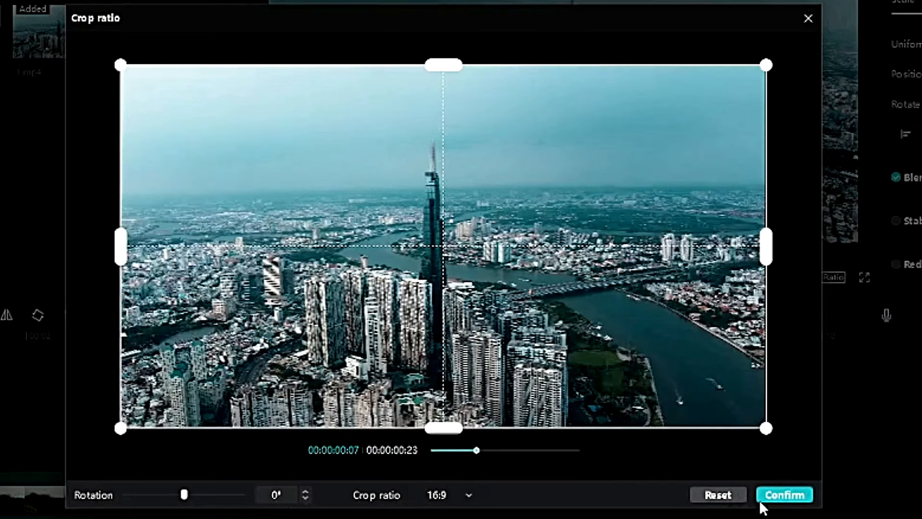
pyautogui.click(763, 498)
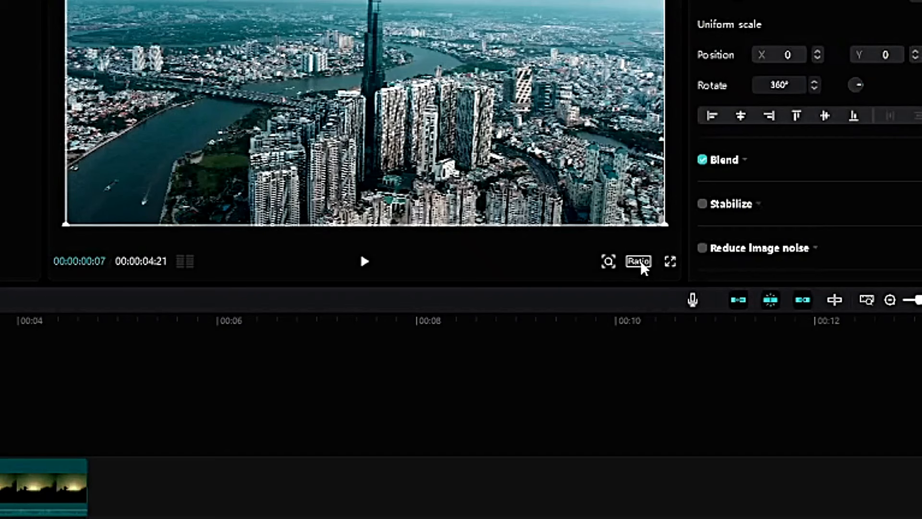
# Step: Try the 1:1 project aspect ratio, set it to 16:9 instead, and return the playhead to the start
pyautogui.click(641, 260)
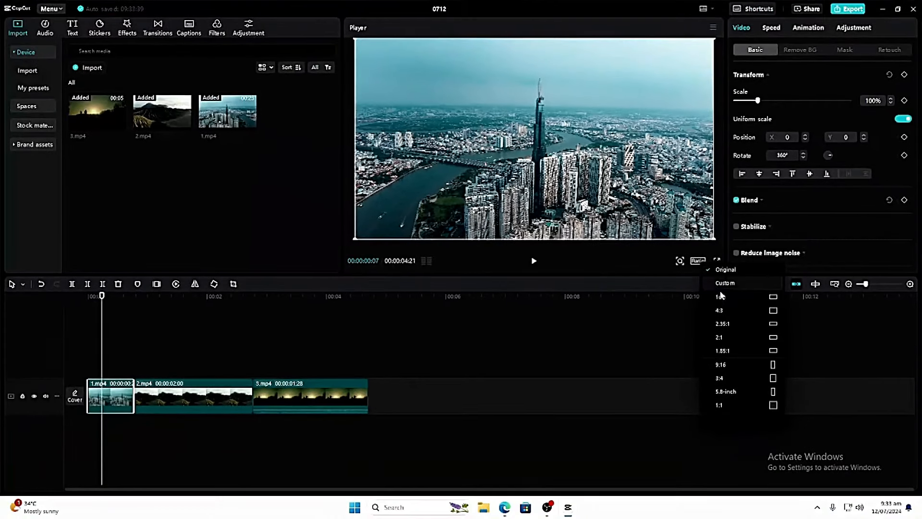
pyautogui.click(720, 404)
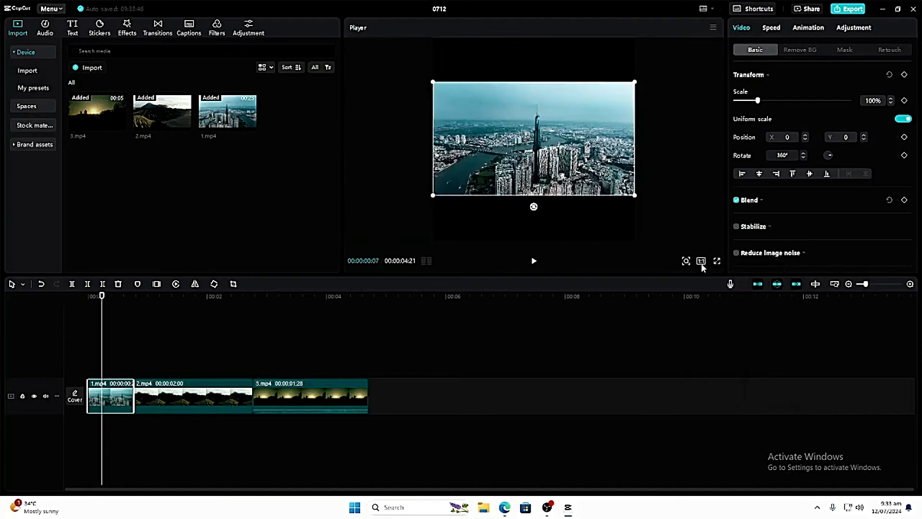
pyautogui.click(701, 263)
pyautogui.click(722, 299)
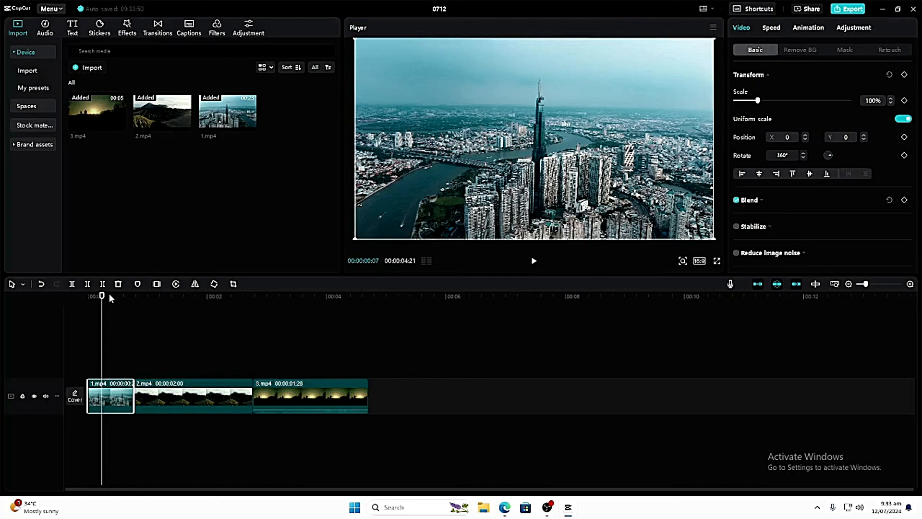
pyautogui.moveTo(101, 296); pyautogui.dragTo(82, 299)
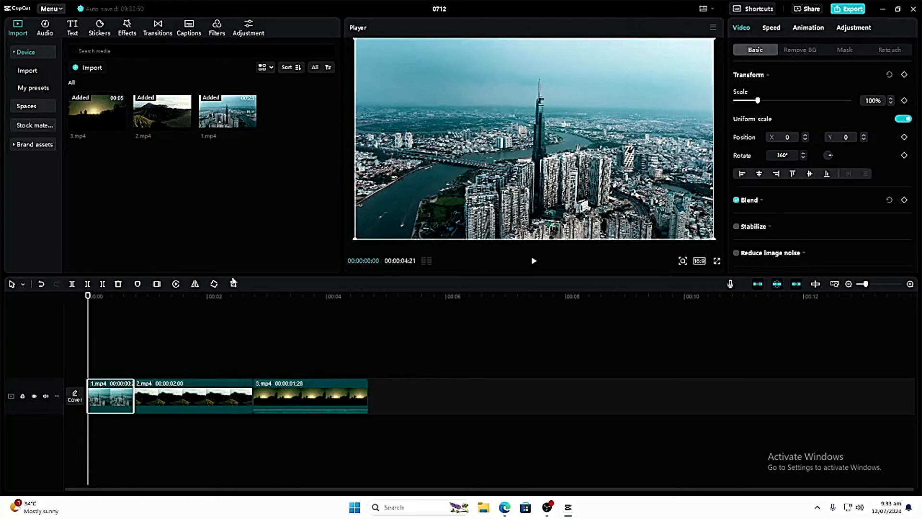
# Step: Undo the last two aspect ratio changes and redo both
pyautogui.click(42, 284)
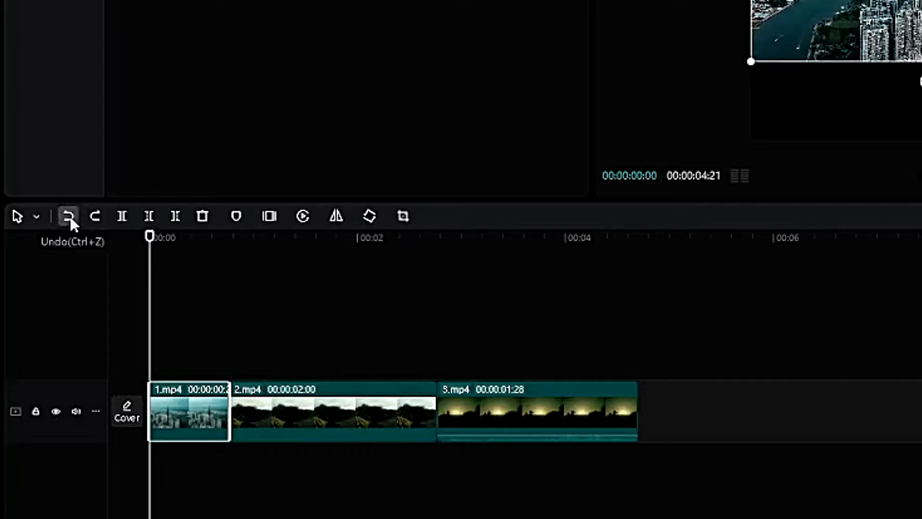
pyautogui.click(69, 214)
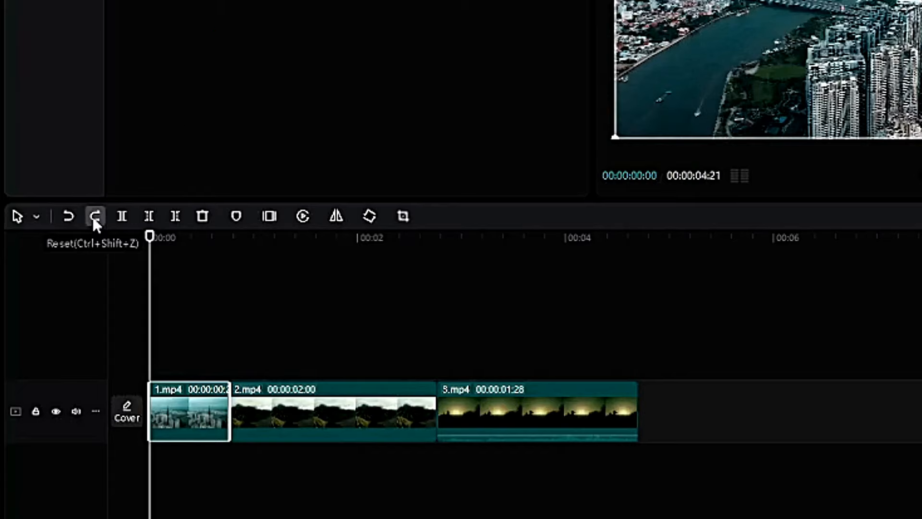
pyautogui.click(94, 218)
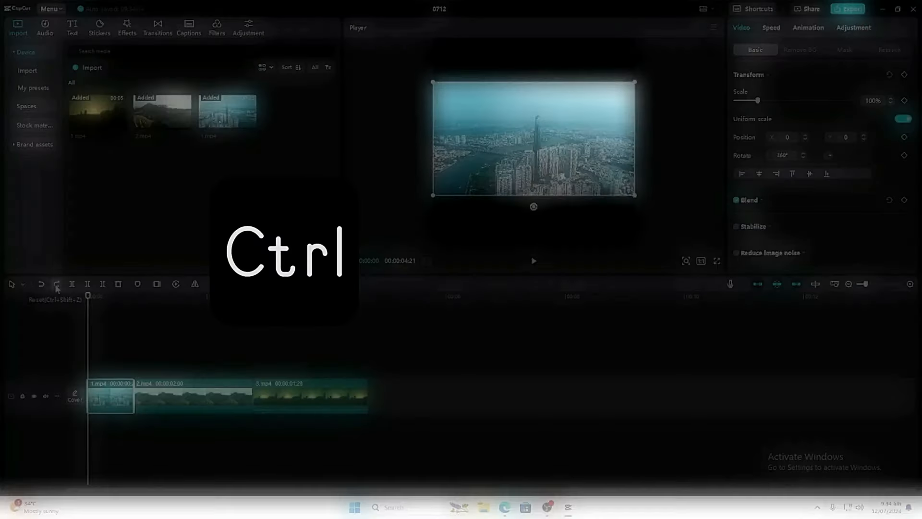
pyautogui.click(93, 217)
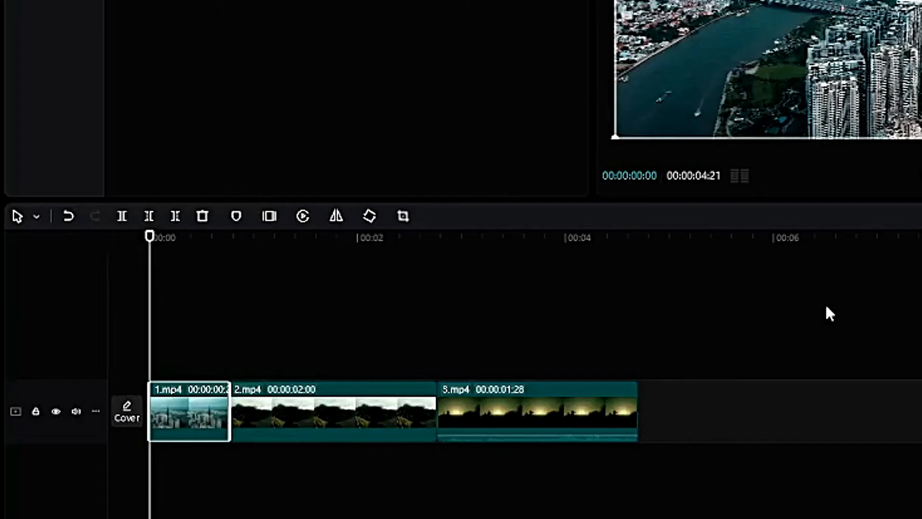
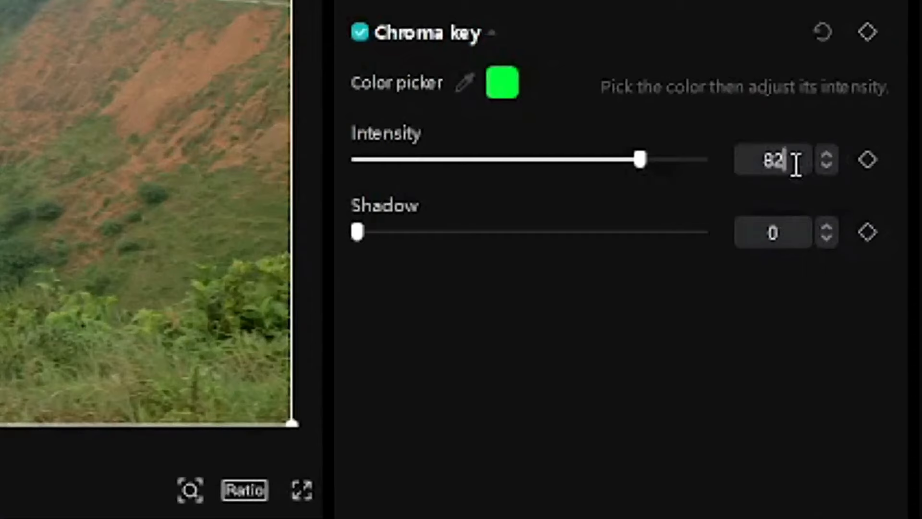
# Step: Place the keyed subscribe animation in the lower-left corner of the video frame and play the composite full-screen
pyautogui.doubleClick(792, 160)
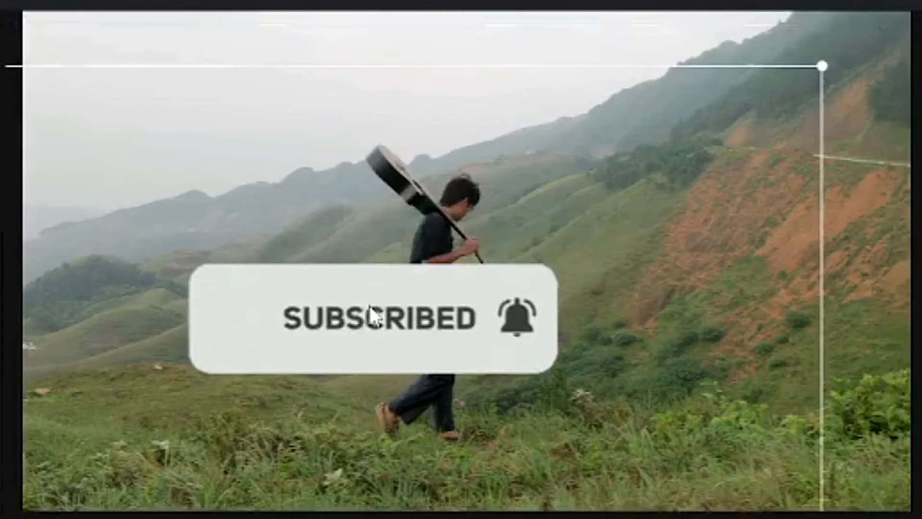
pyautogui.moveTo(218, 386); pyautogui.dragTo(252, 402)
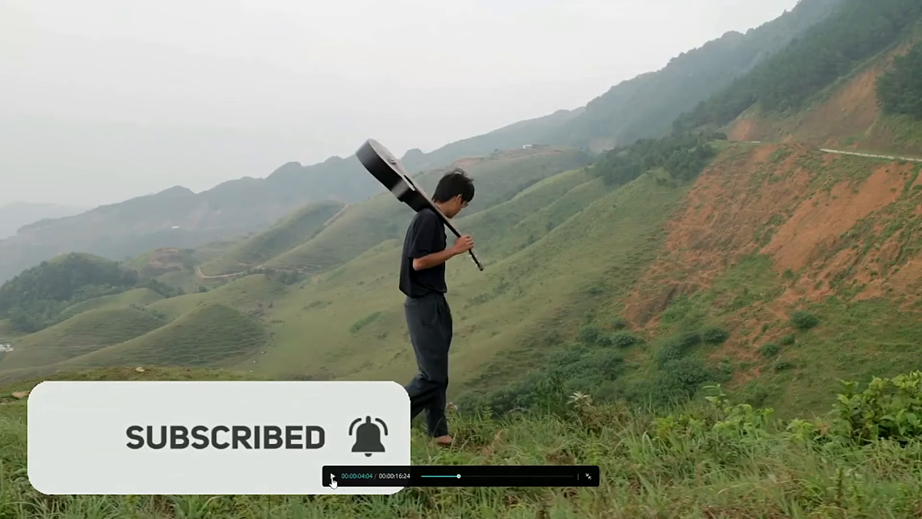
pyautogui.click(332, 477)
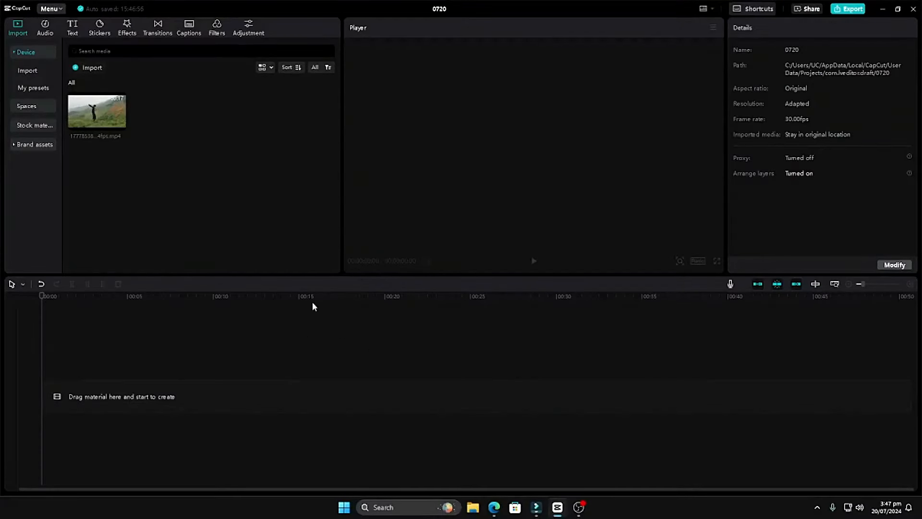
# Step: Add the guitar walker clip to the main track at 00:00 and stack a second copy on the track above
pyautogui.moveTo(96, 113); pyautogui.dragTo(76, 380)
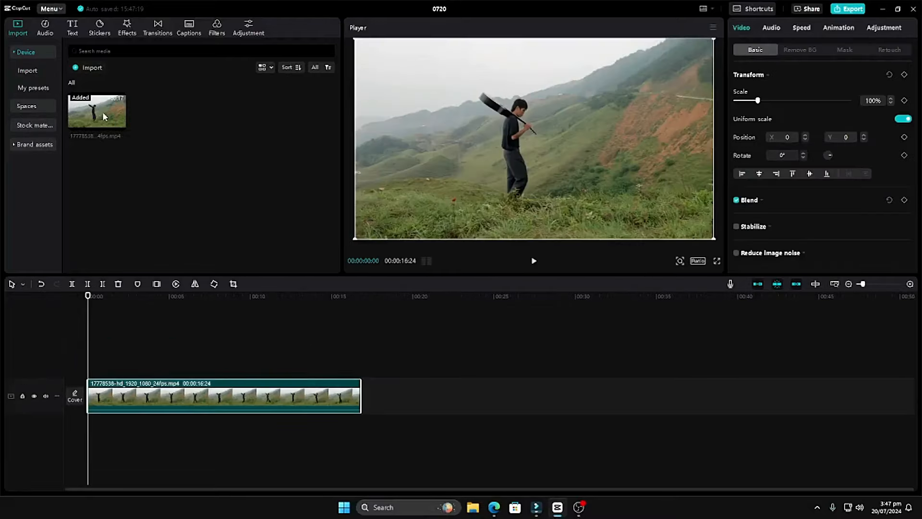
pyautogui.moveTo(103, 114)
pyautogui.moveTo(102, 114); pyautogui.dragTo(113, 348)
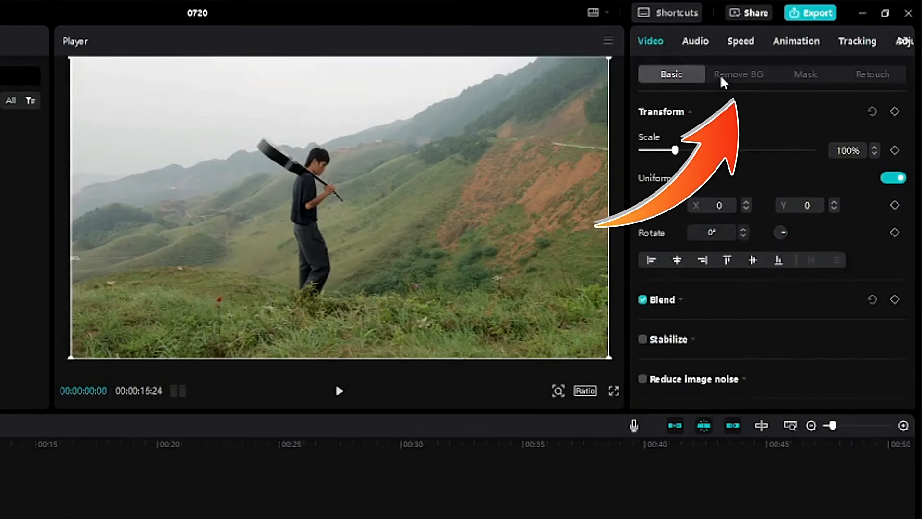
# Step: Remove the upper clip's background with Auto removal and check the cutout by hiding and showing the lower track
pyautogui.click(720, 74)
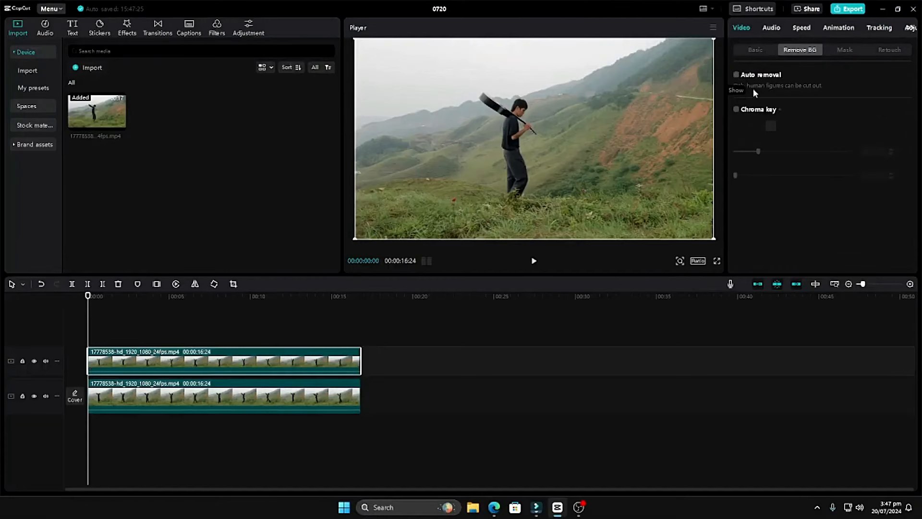
pyautogui.click(736, 75)
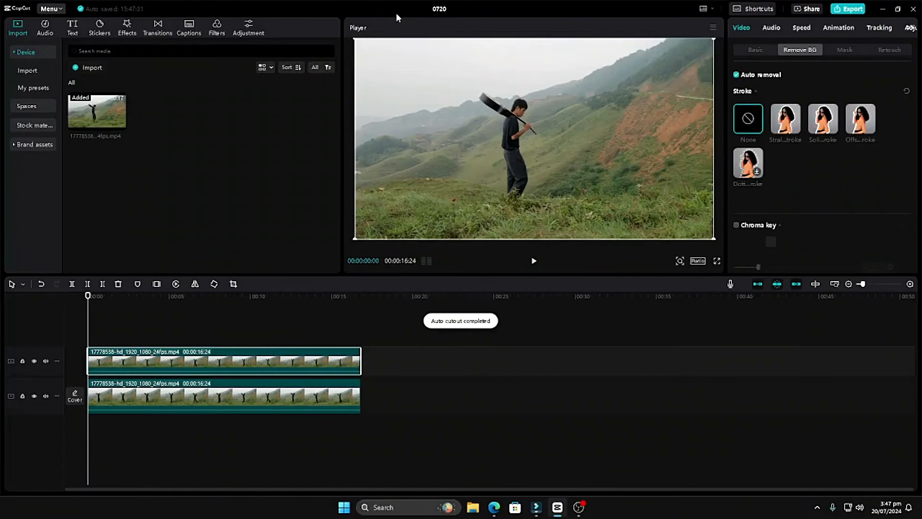
pyautogui.click(34, 396)
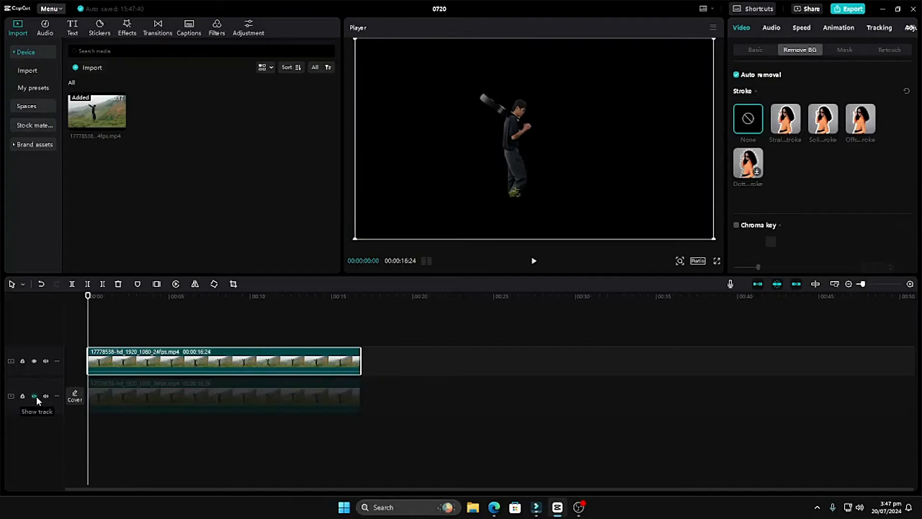
pyautogui.click(34, 396)
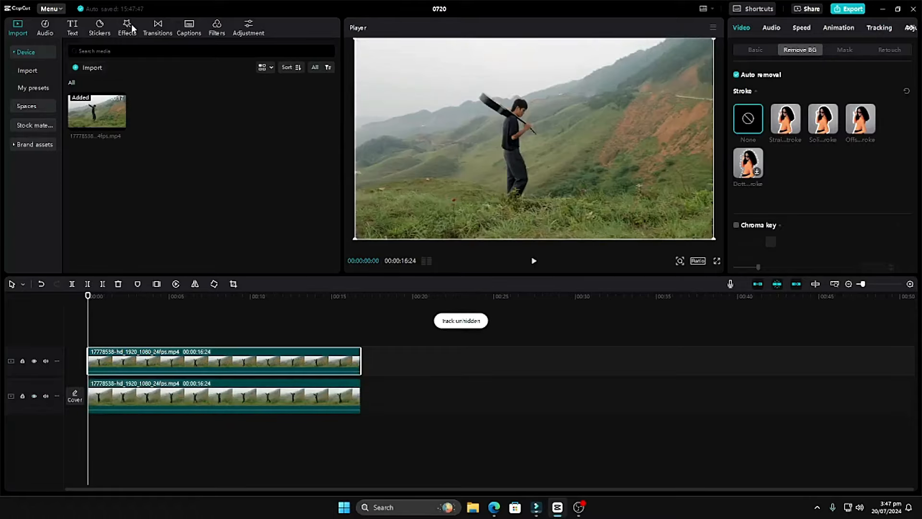
# Step: Search the effects for "blur" and add the first Blur video effect to the timeline
pyautogui.click(129, 25)
pyautogui.click(188, 63)
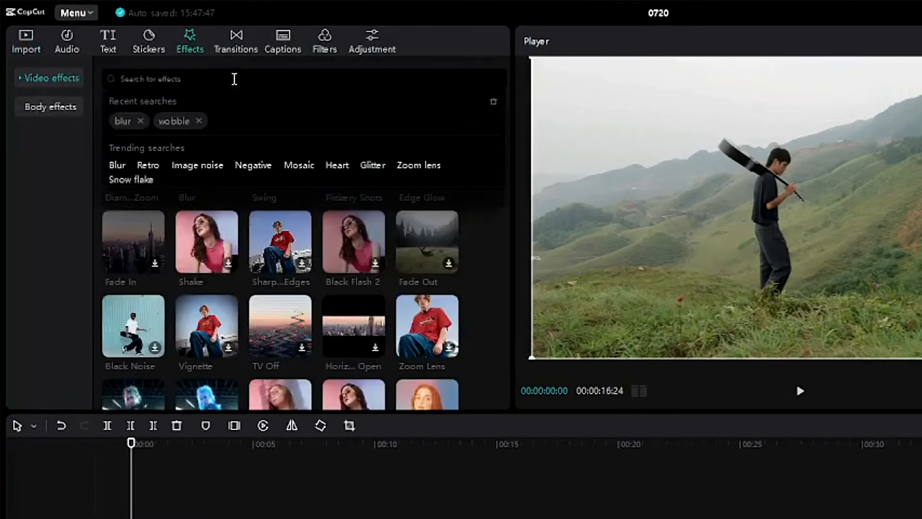
pyautogui.write('blur')
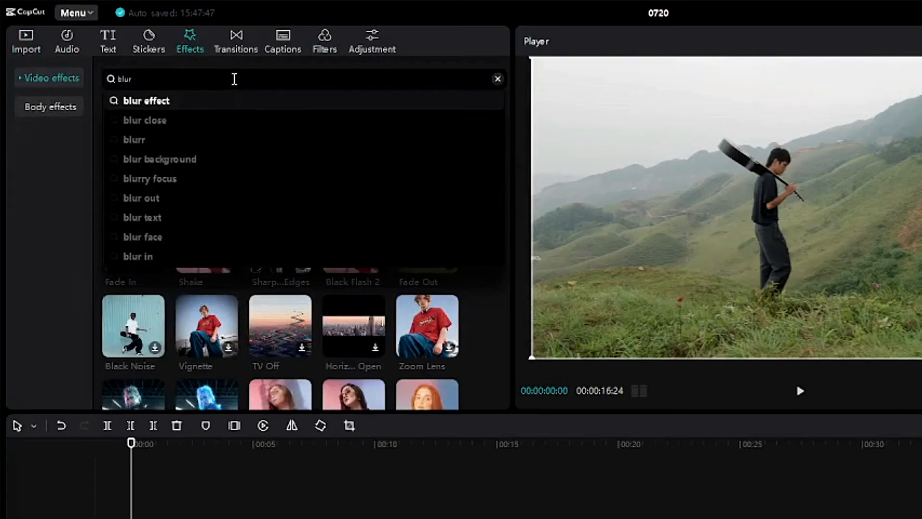
pyautogui.press('Return')
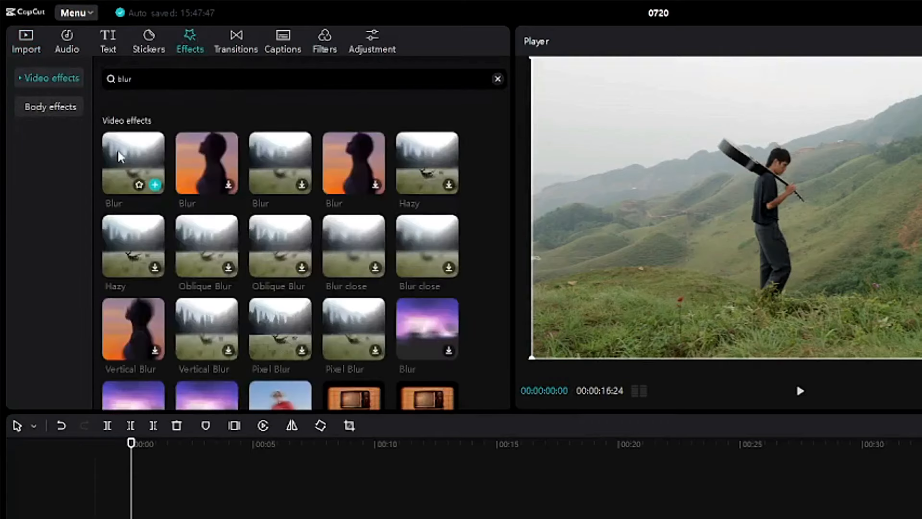
pyautogui.moveTo(126, 153); pyautogui.dragTo(175, 361)
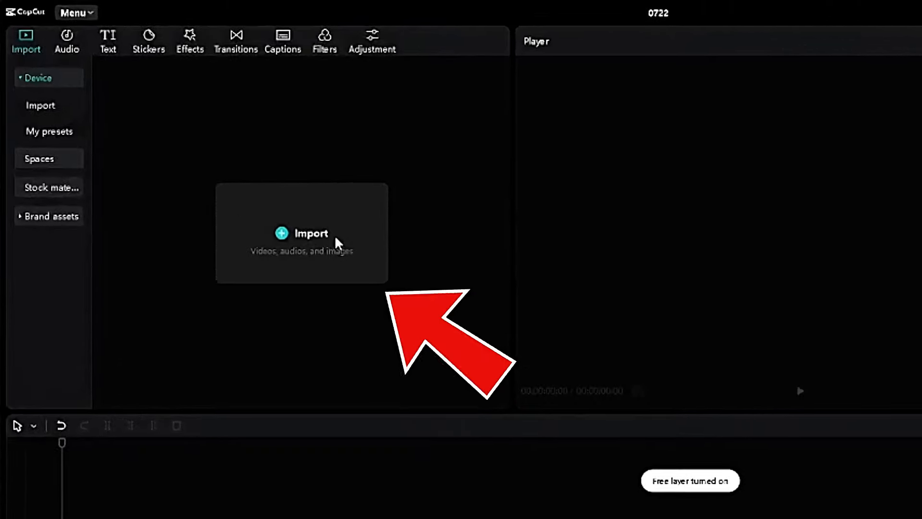
# Step: Import the car video from the Downloads folder and place it on the main track at 00:00
pyautogui.click(336, 237)
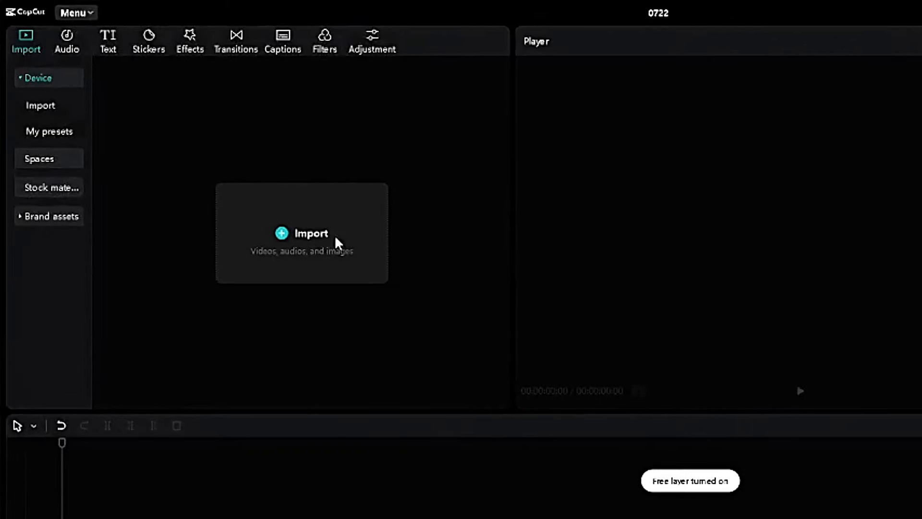
pyautogui.click(178, 179)
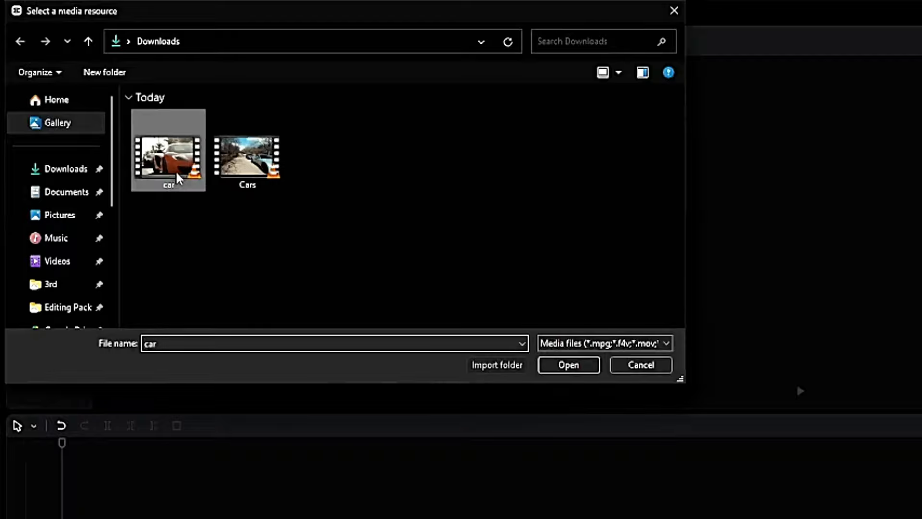
pyautogui.click(582, 368)
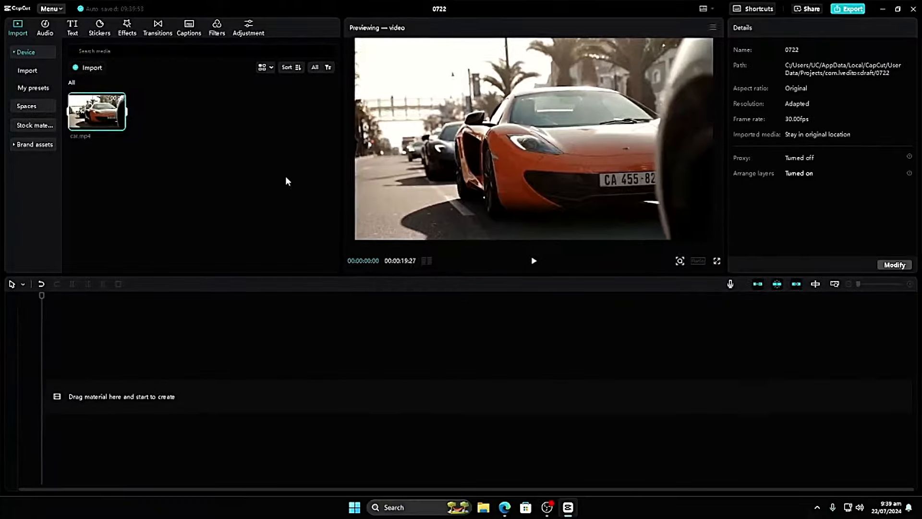
pyautogui.click(287, 180)
pyautogui.moveTo(94, 117); pyautogui.dragTo(80, 342)
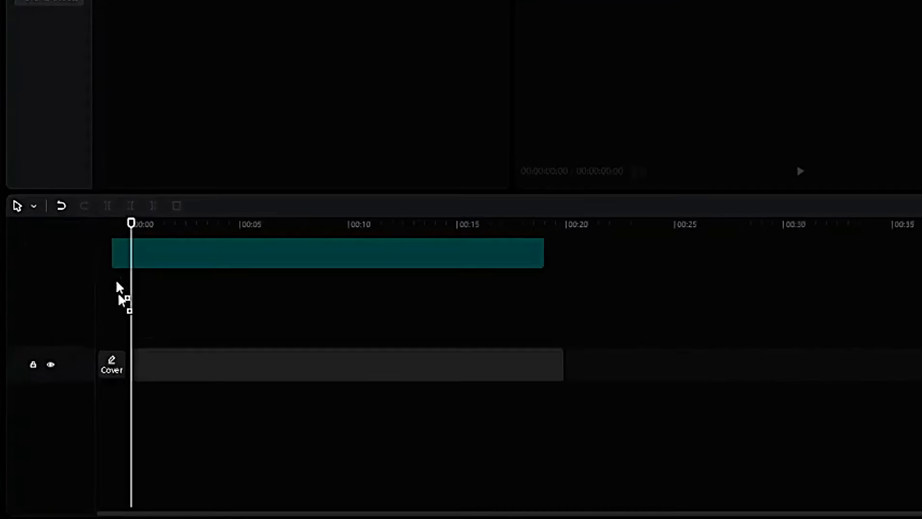
pyautogui.moveTo(120, 288); pyautogui.dragTo(136, 365)
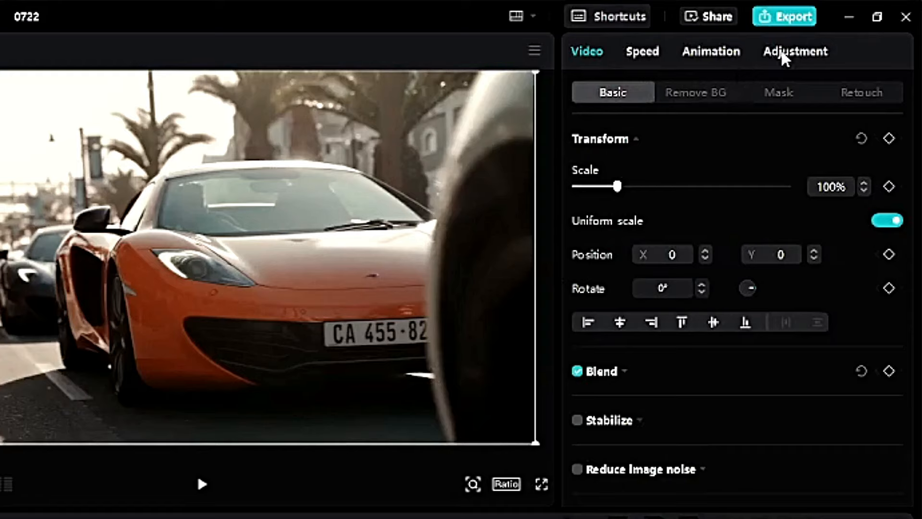
# Step: Apply a Custom speed curve to the car clip and raise both halves of its first point close to 10x
pyautogui.click(643, 51)
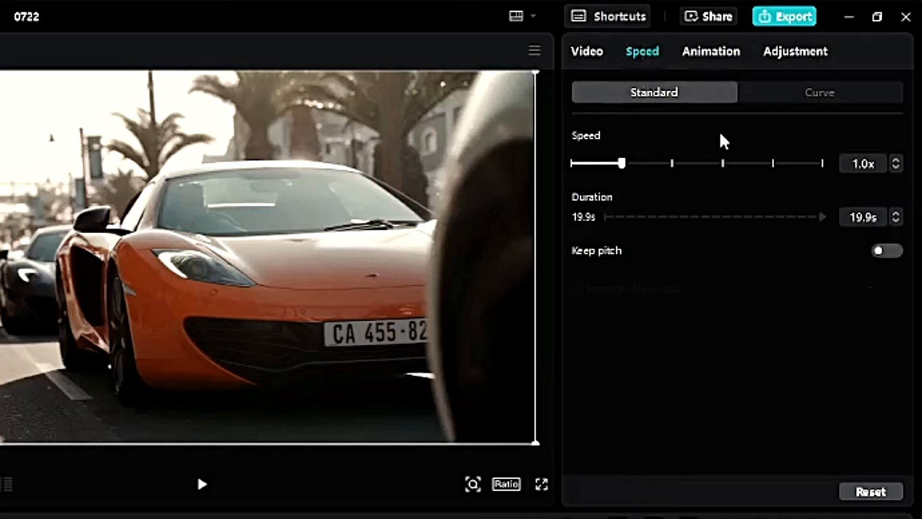
pyautogui.click(822, 97)
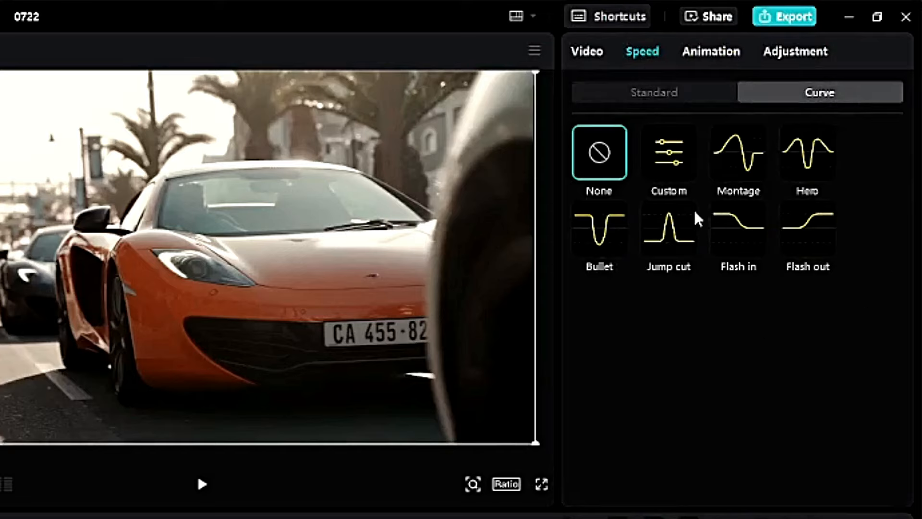
pyautogui.click(670, 143)
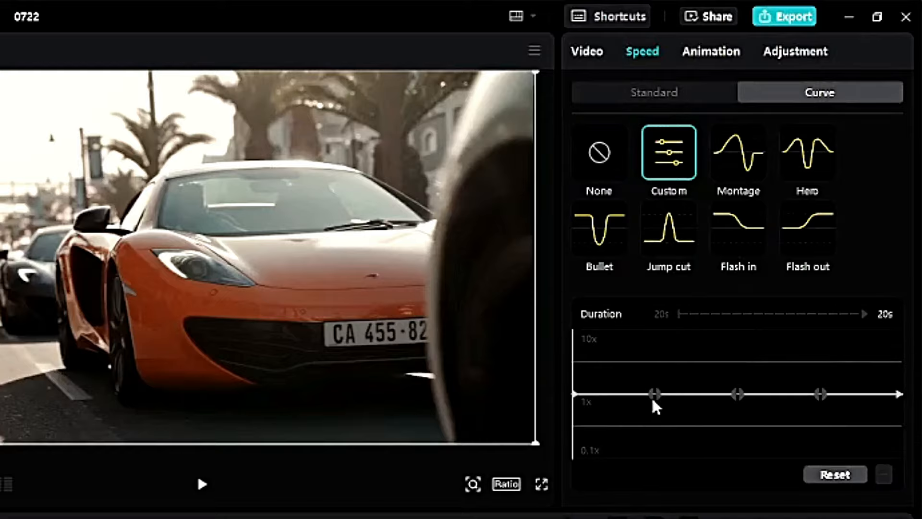
pyautogui.press('space')
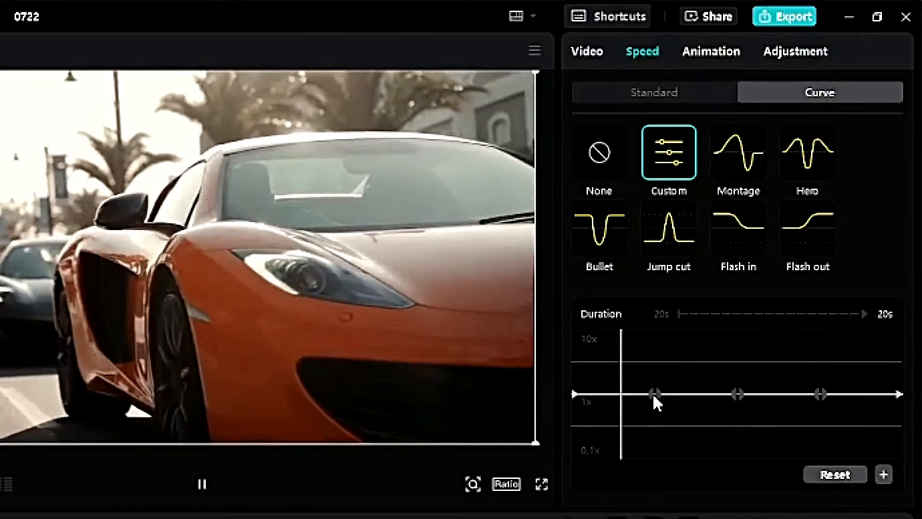
pyautogui.click(654, 393)
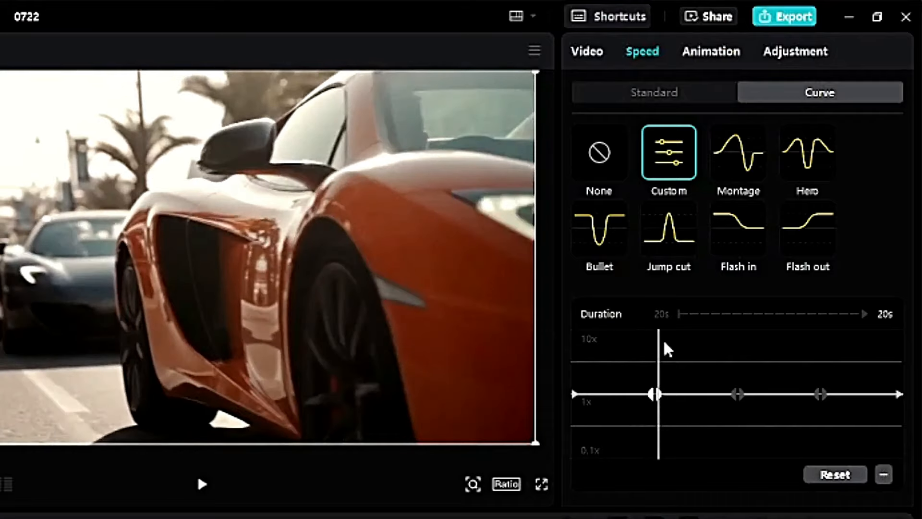
pyautogui.moveTo(655, 394); pyautogui.dragTo(648, 350)
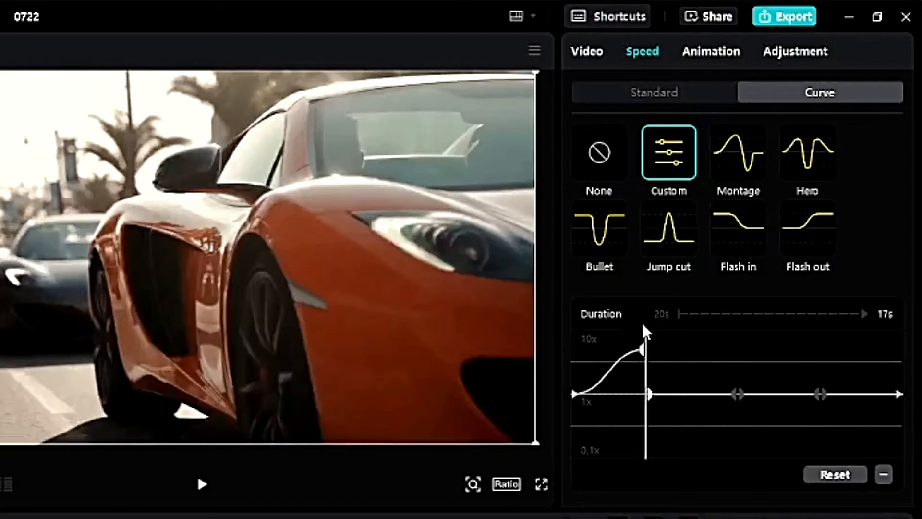
pyautogui.moveTo(649, 399); pyautogui.dragTo(649, 358)
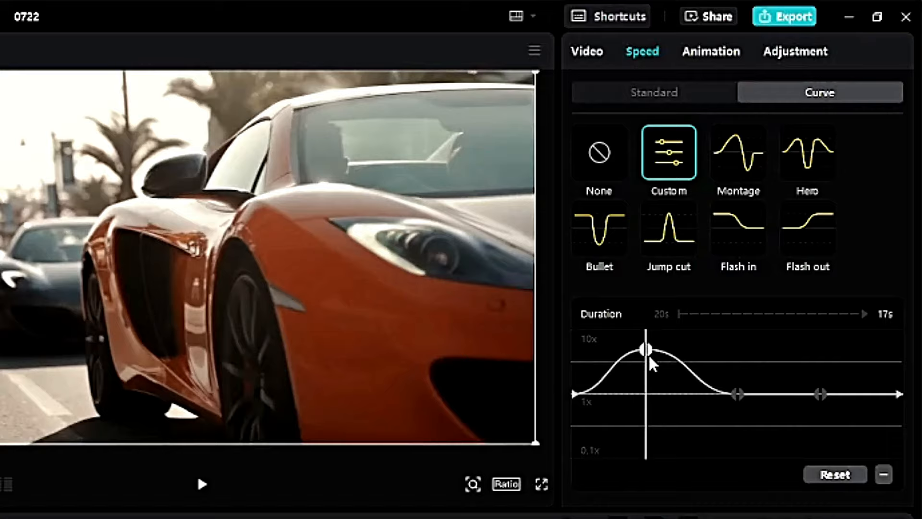
# Step: Raise both halves of the speed curve's second point close to 10x, level with the first point
pyautogui.press('space')
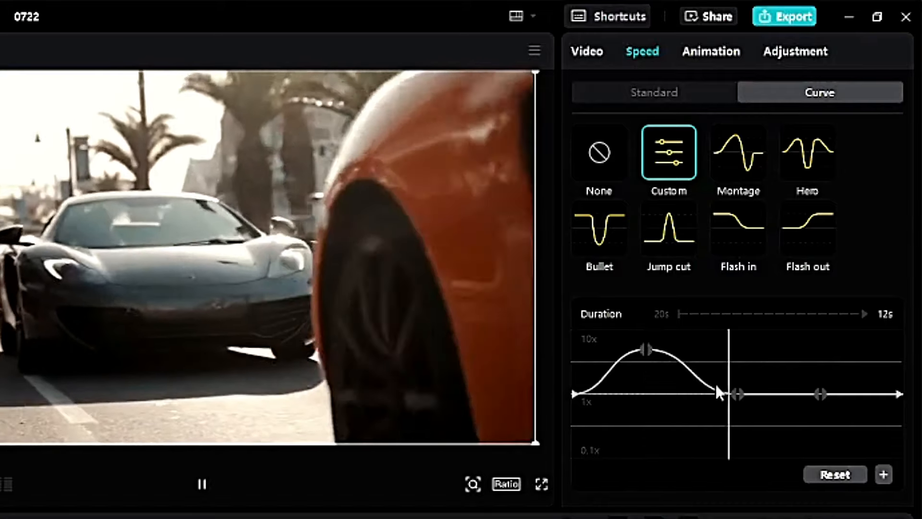
pyautogui.click(738, 395)
pyautogui.moveTo(737, 398); pyautogui.dragTo(733, 360)
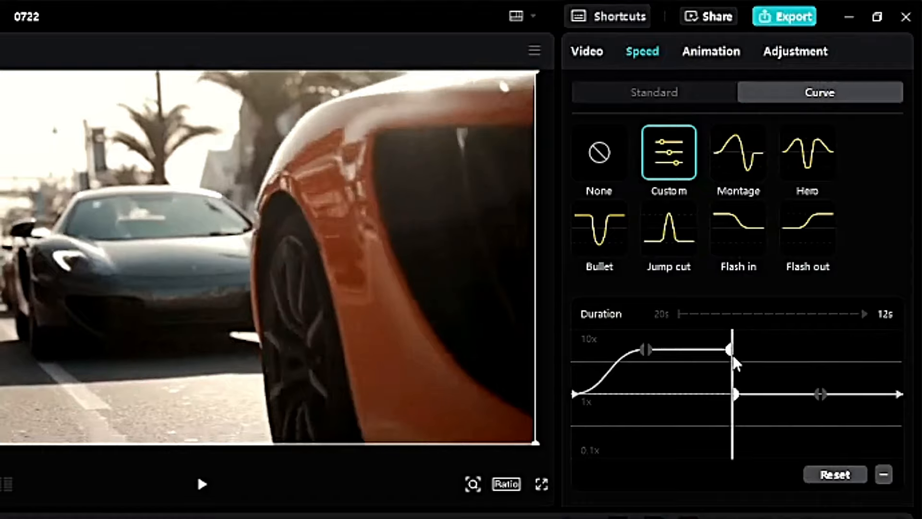
pyautogui.press('space')
pyautogui.press('space')
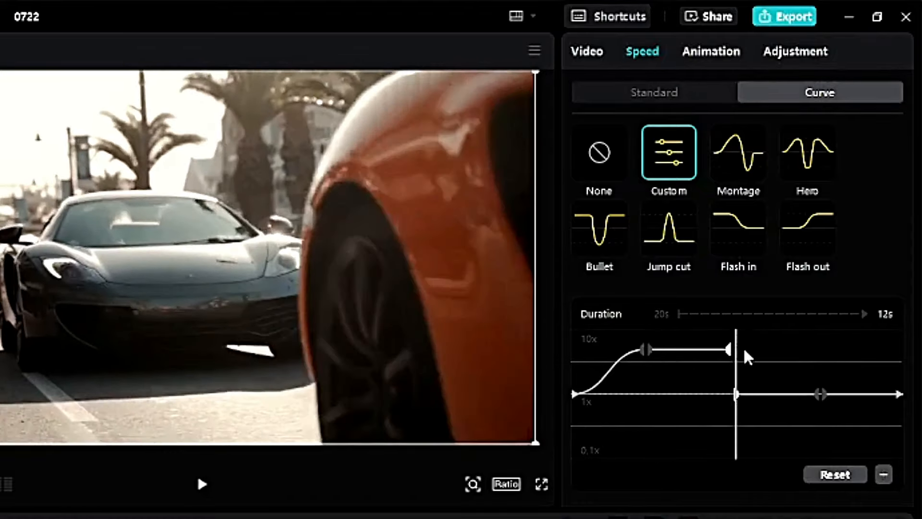
pyautogui.moveTo(736, 392); pyautogui.dragTo(734, 349)
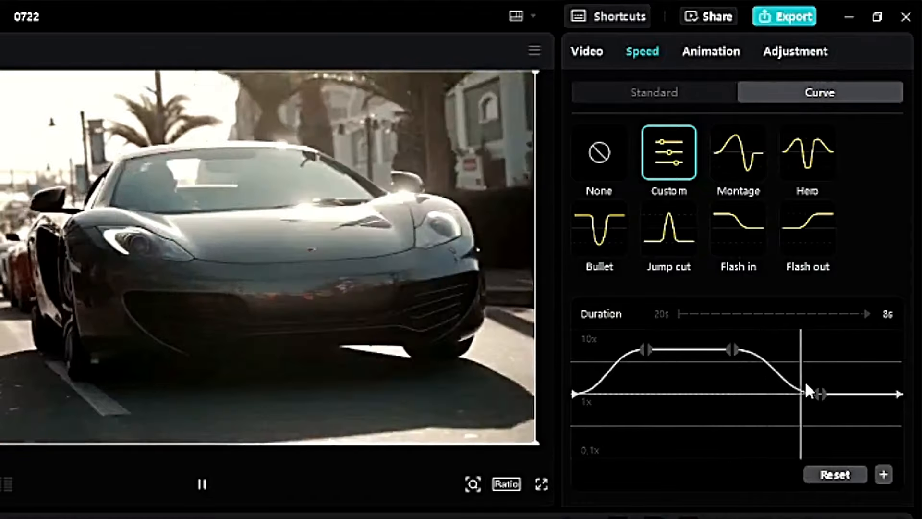
# Step: Lower the speed curve's third point toward 0.1x and raise its end point toward 10x
pyautogui.click(820, 394)
pyautogui.moveTo(820, 392); pyautogui.dragTo(832, 432)
pyautogui.press('space')
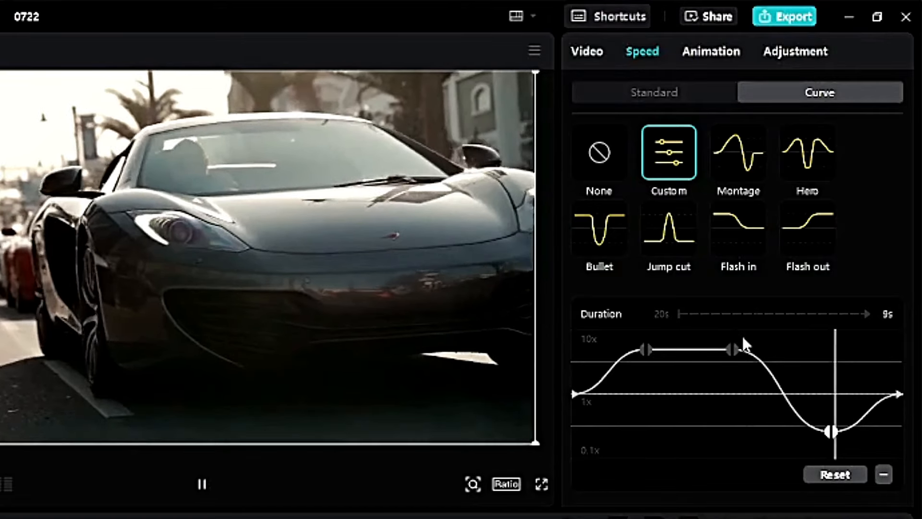
pyautogui.moveTo(899, 395); pyautogui.dragTo(894, 355)
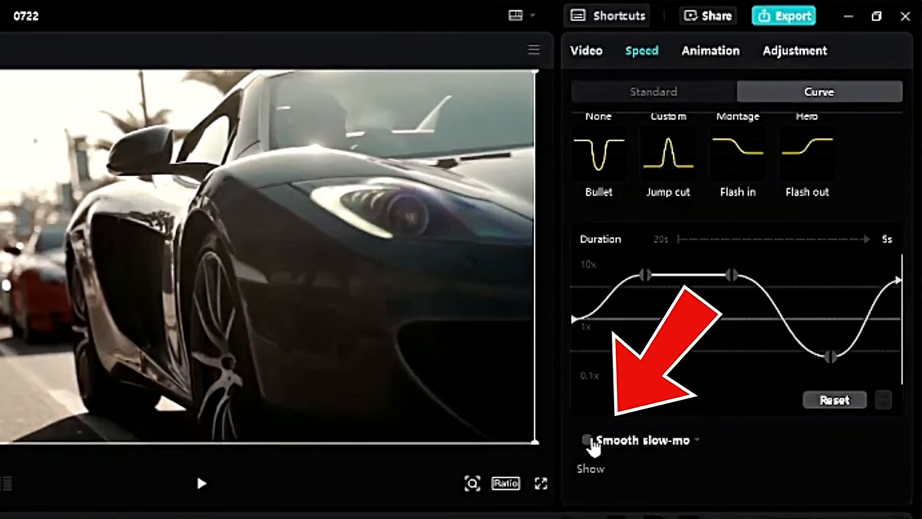
# Step: Turn on Smooth slow-mo for the car clip and set its method to Optical flow
pyautogui.click(590, 443)
pyautogui.click(748, 478)
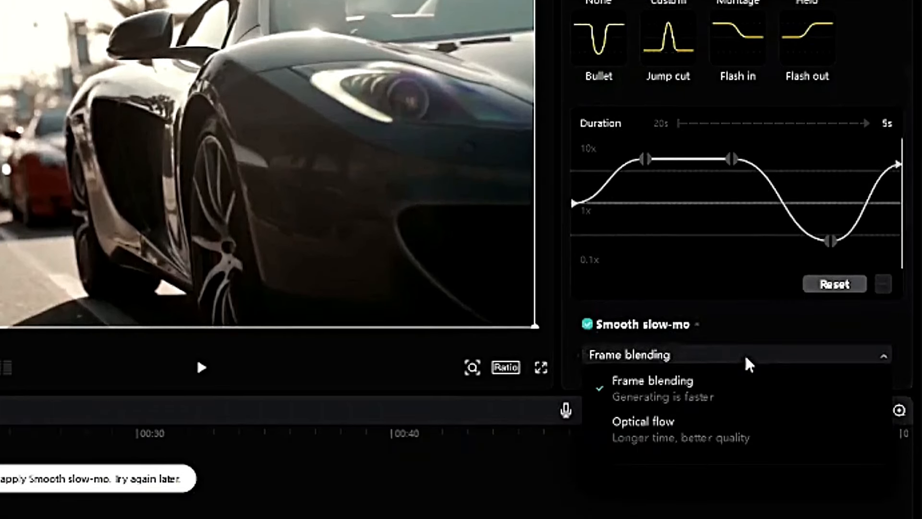
pyautogui.click(662, 421)
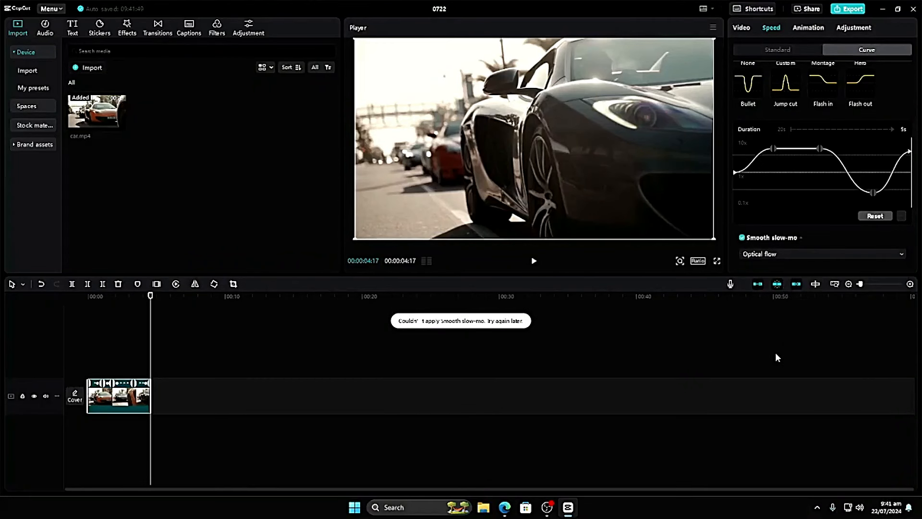
pyautogui.click(775, 353)
pyautogui.press('space')
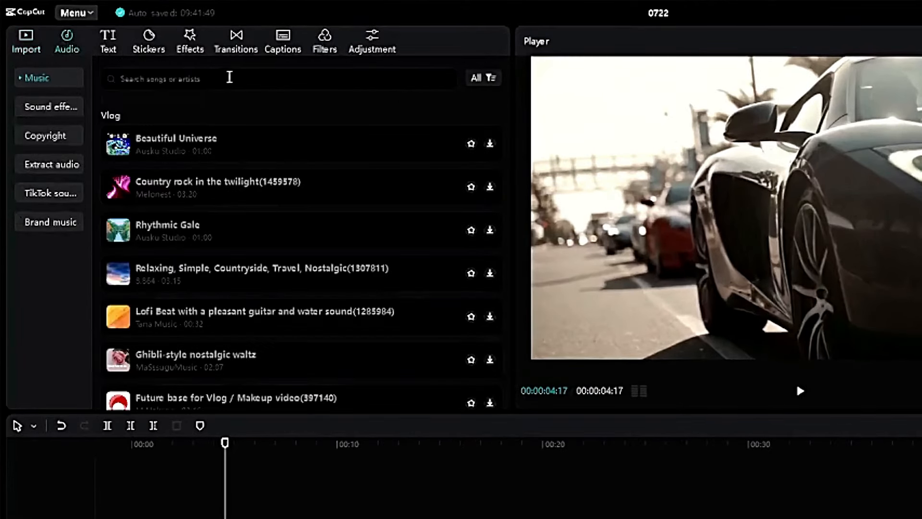
# Step: Search the music library for "Cars" and place "For businesses, fashion, cars, clothes, cool(1119544)" on an audio track at 00:00
pyautogui.click(230, 76)
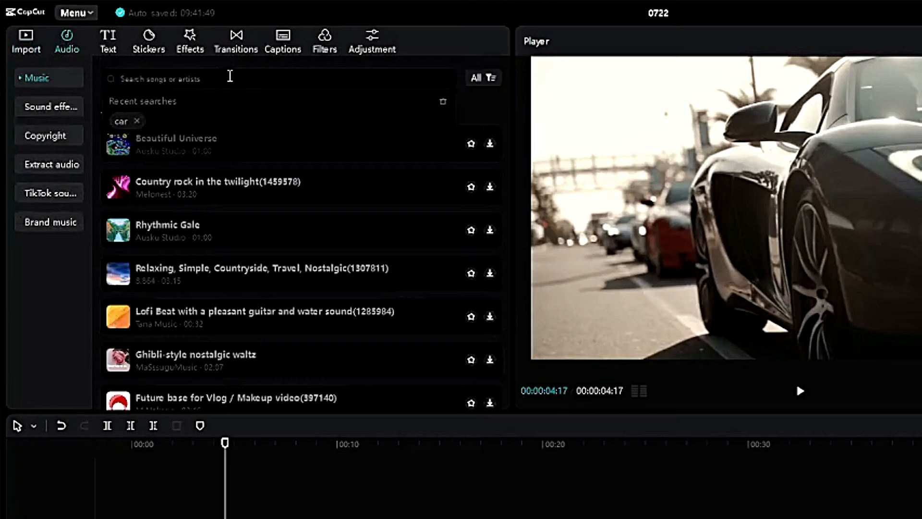
pyautogui.write('c')
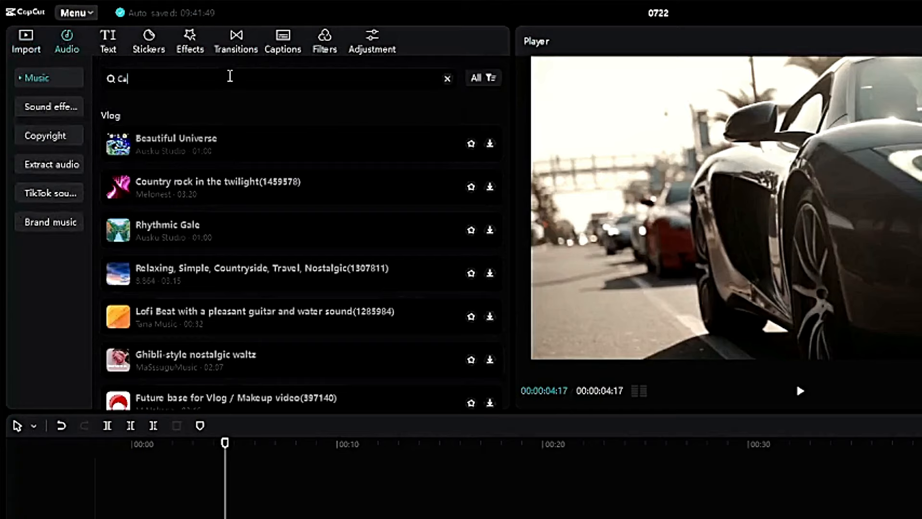
pyautogui.write('ars')
pyautogui.press('Return')
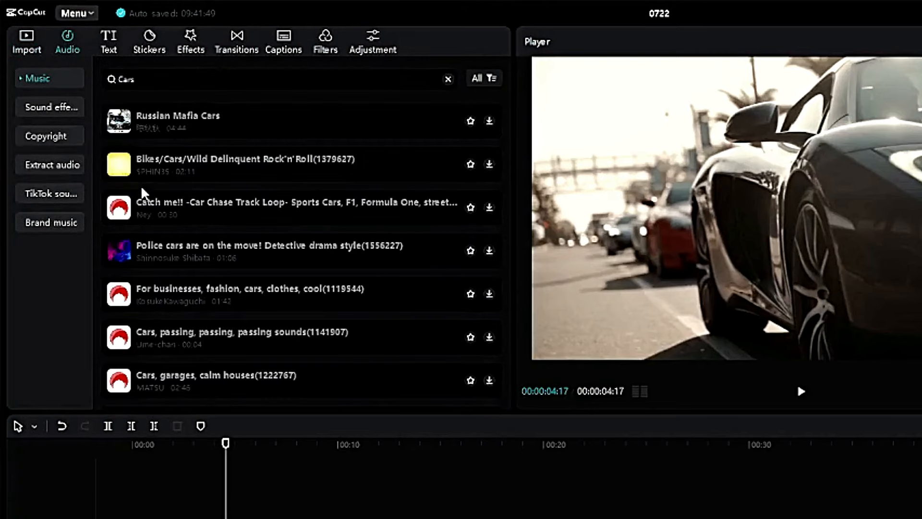
pyautogui.click(118, 297)
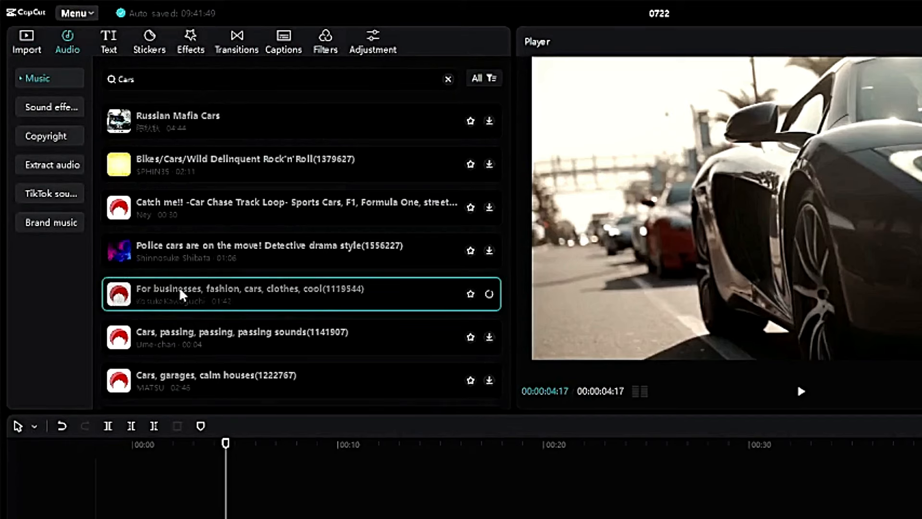
pyautogui.moveTo(156, 289); pyautogui.dragTo(103, 435)
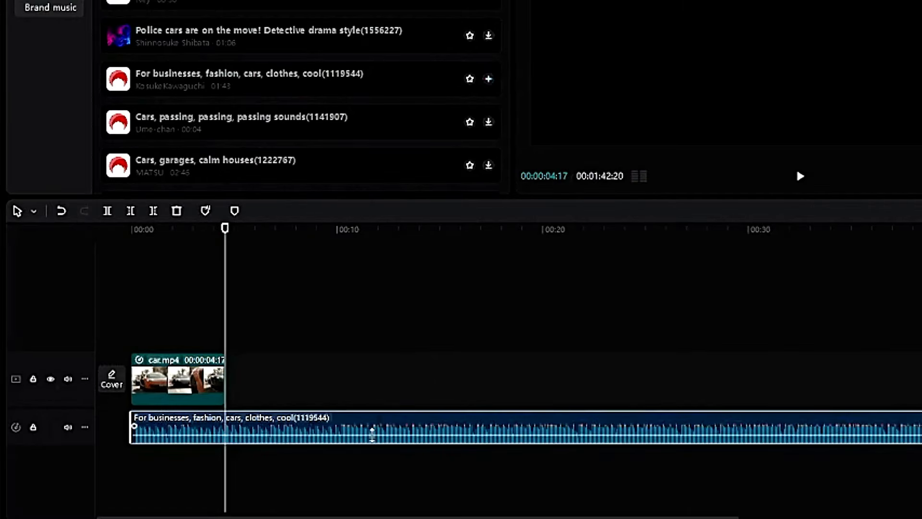
# Step: Split the music at the end of the car clip, delete the excess part and return the playhead to the start
pyautogui.hotkey('ctrl', 'b')
pyautogui.press('Delete')
pyautogui.press('Home')
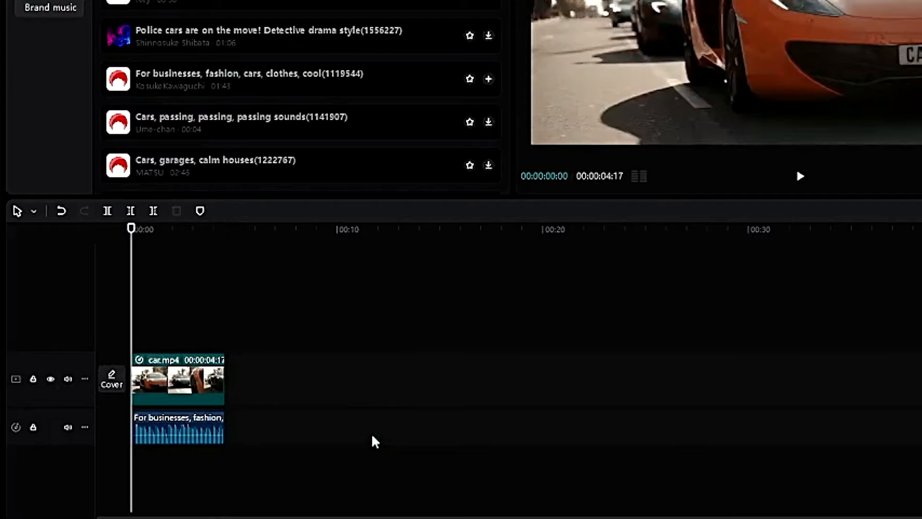
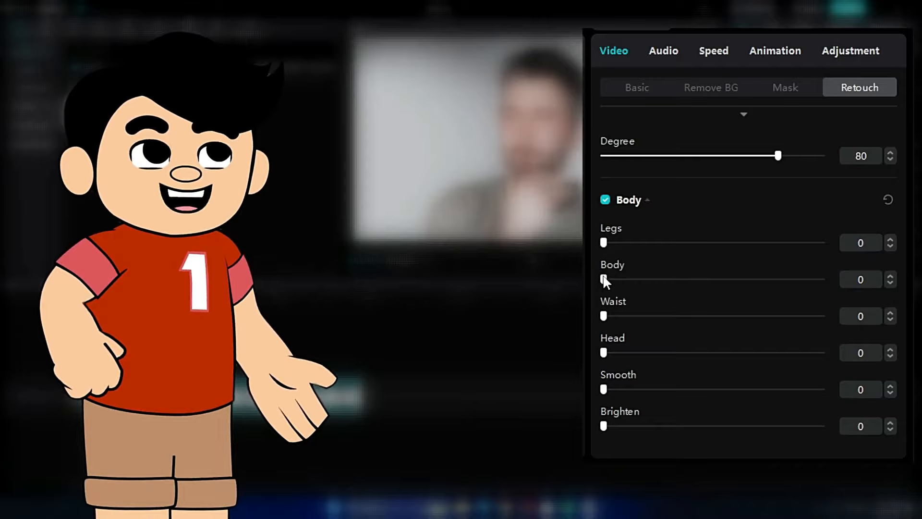
# Step: Try the Body, Waist, Head and Smooth adjustments of the body retouch on the portrait clip
pyautogui.moveTo(638, 283)
pyautogui.mouseDown()
pyautogui.moveTo(696, 280)
pyautogui.moveTo(641, 288)
pyautogui.mouseUp()
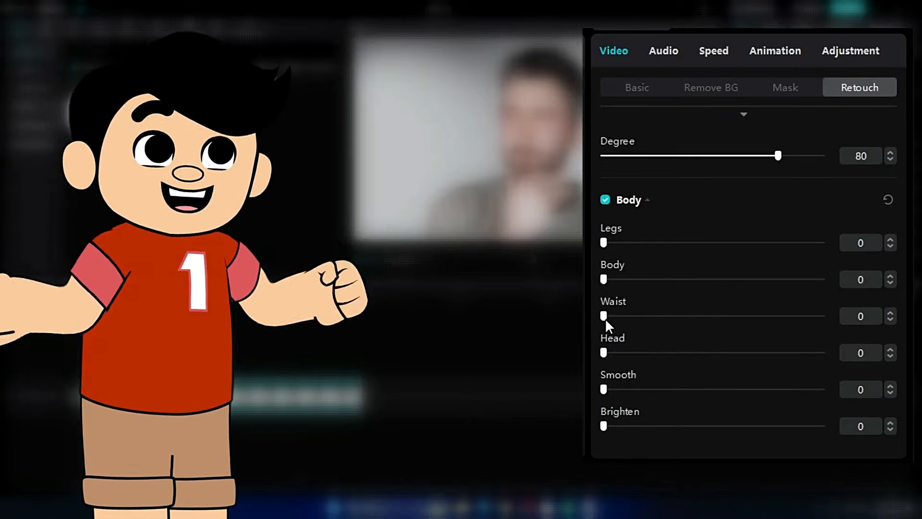
pyautogui.moveTo(603, 317); pyautogui.dragTo(611, 319)
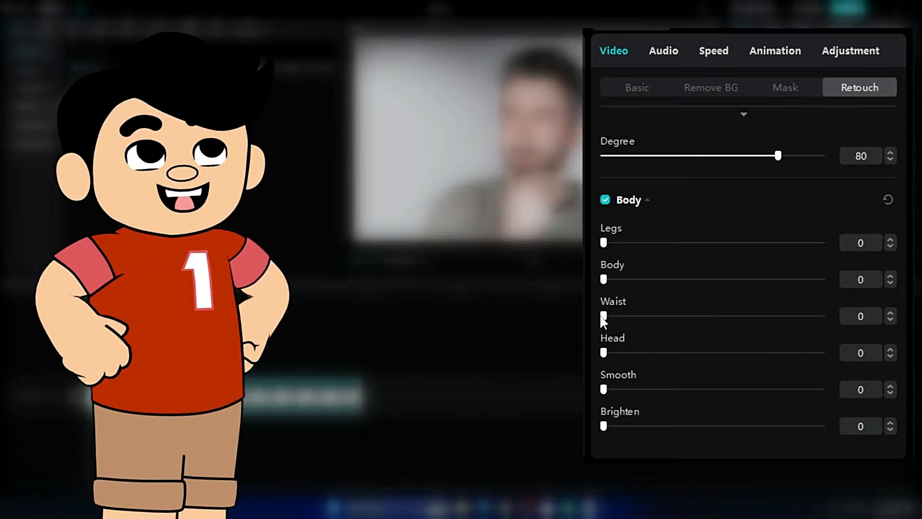
pyautogui.moveTo(604, 353)
pyautogui.mouseDown()
pyautogui.moveTo(620, 354)
pyautogui.moveTo(610, 364)
pyautogui.mouseUp()
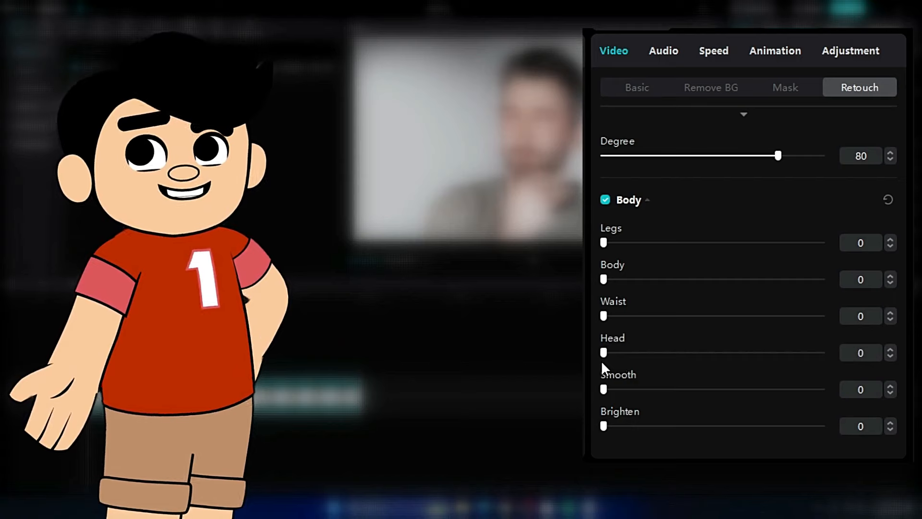
pyautogui.moveTo(603, 389); pyautogui.dragTo(606, 390)
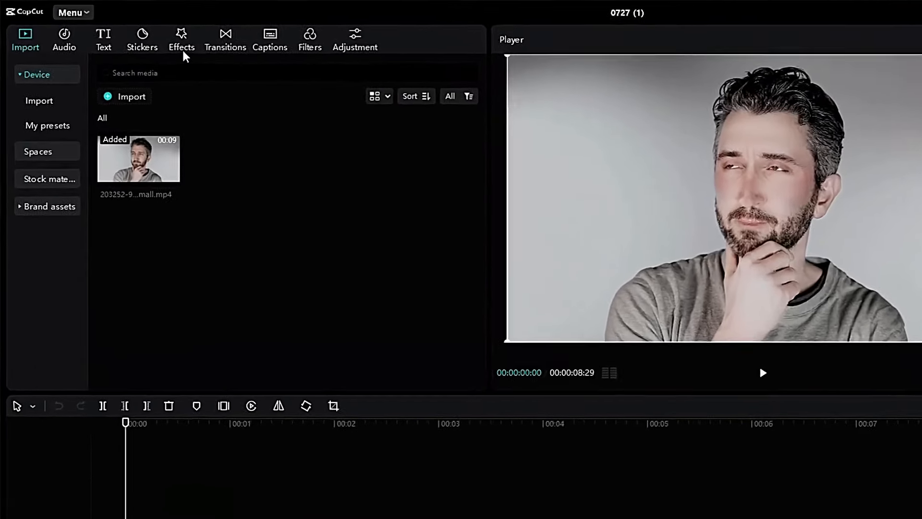
# Step: Browse the trending body effects and try Eye Reflection on the portrait clip
pyautogui.click(191, 43)
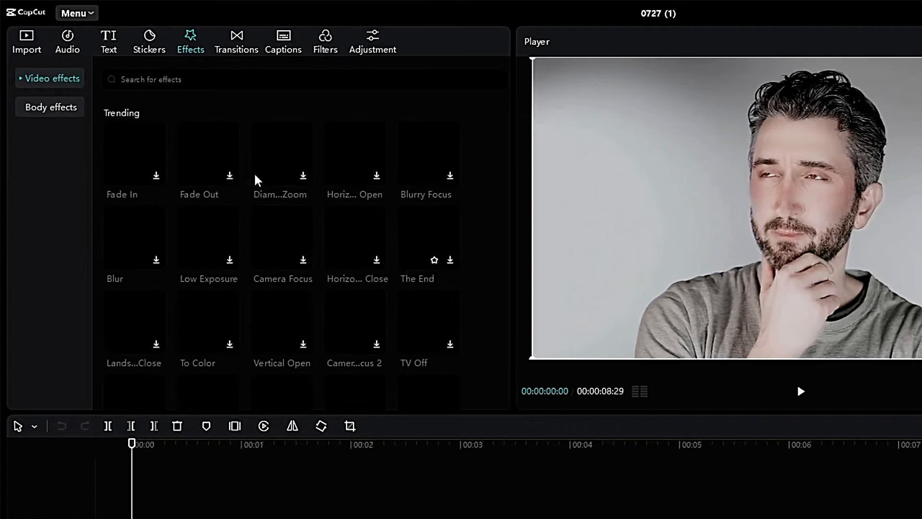
pyautogui.click(67, 108)
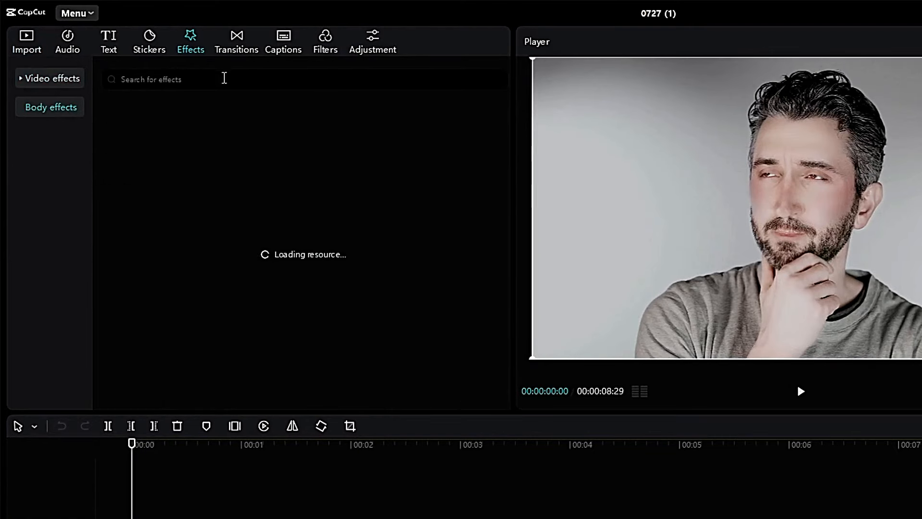
pyautogui.click(20, 107)
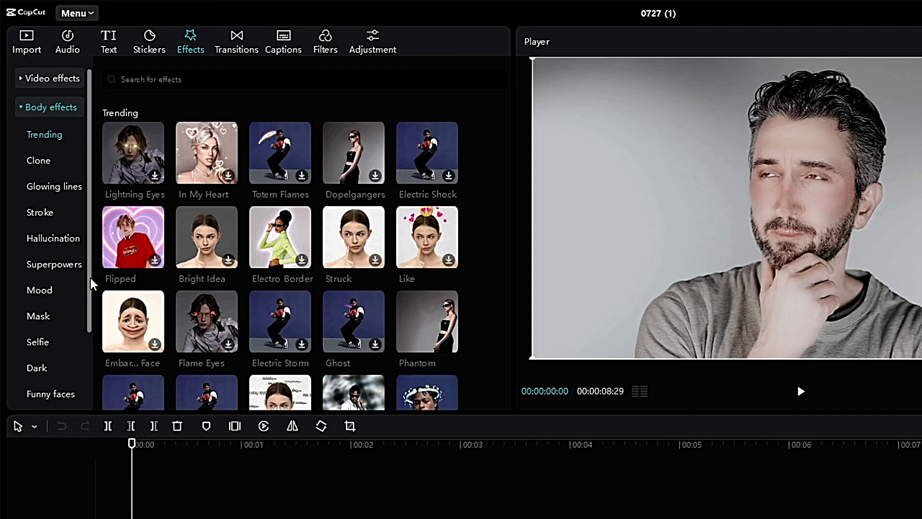
pyautogui.moveTo(93, 284); pyautogui.dragTo(86, 383)
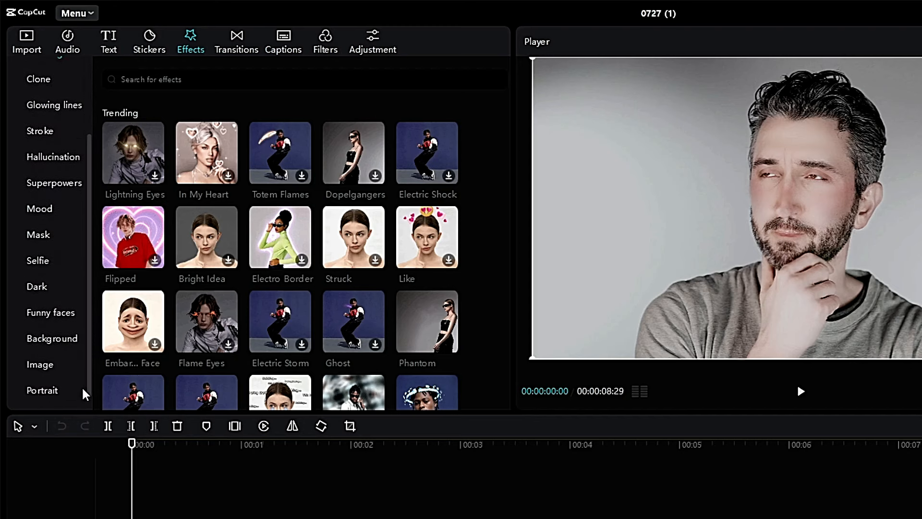
pyautogui.scroll(3, 88, 362)
pyautogui.scroll(-5, 429, 277)
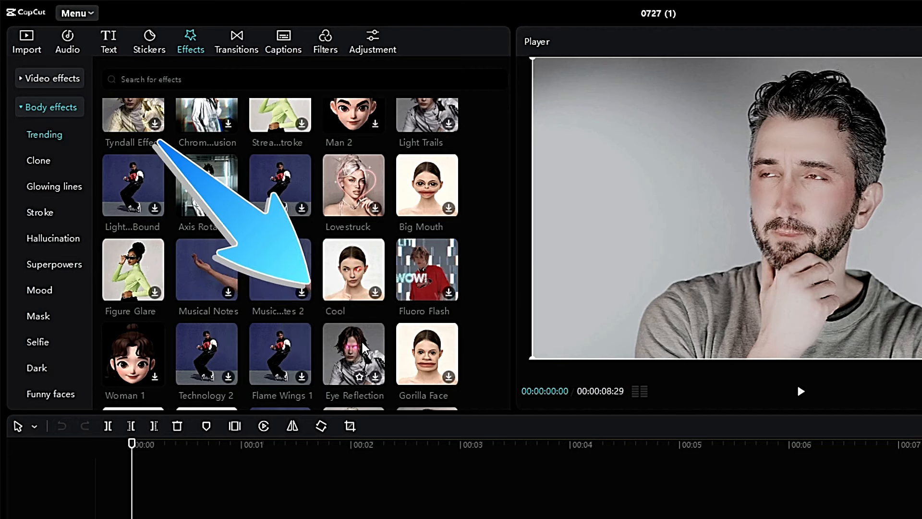
pyautogui.click(377, 355)
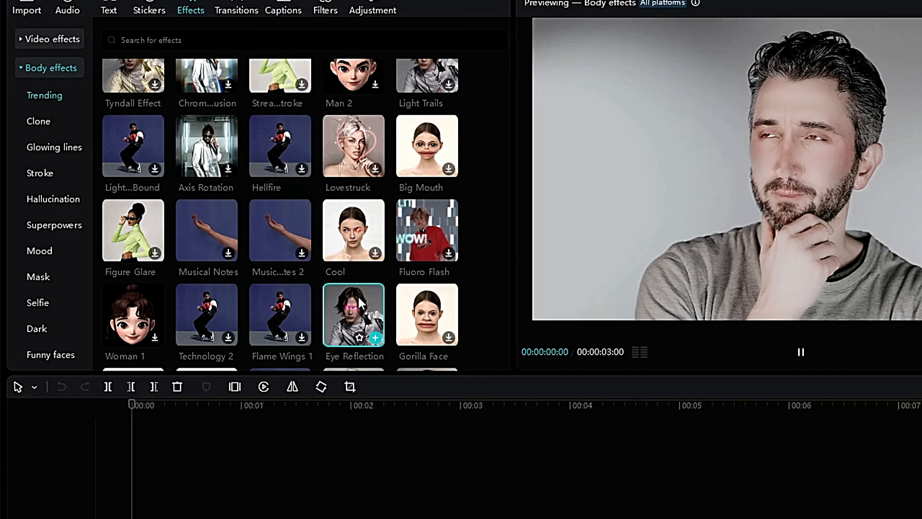
pyautogui.moveTo(354, 351); pyautogui.dragTo(284, 342)
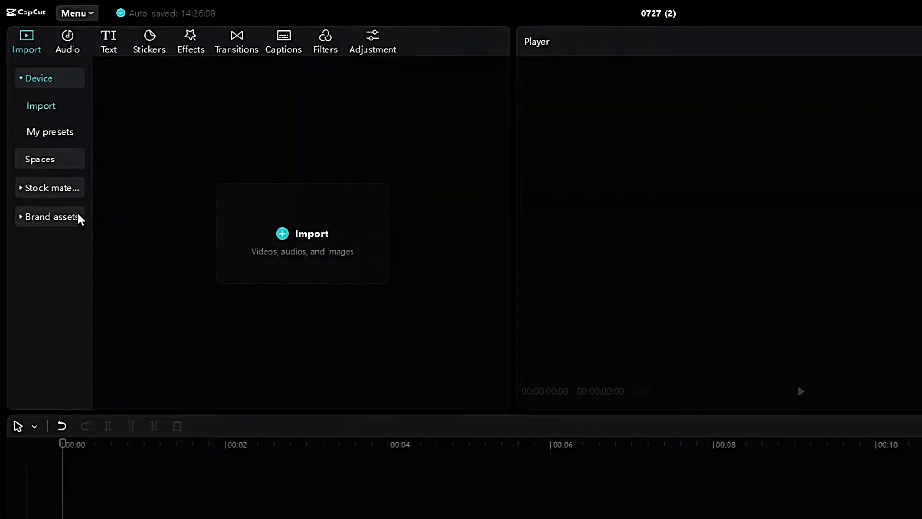
# Step: Place the white stock clip at the start of the main track in the empty project
pyautogui.click(47, 188)
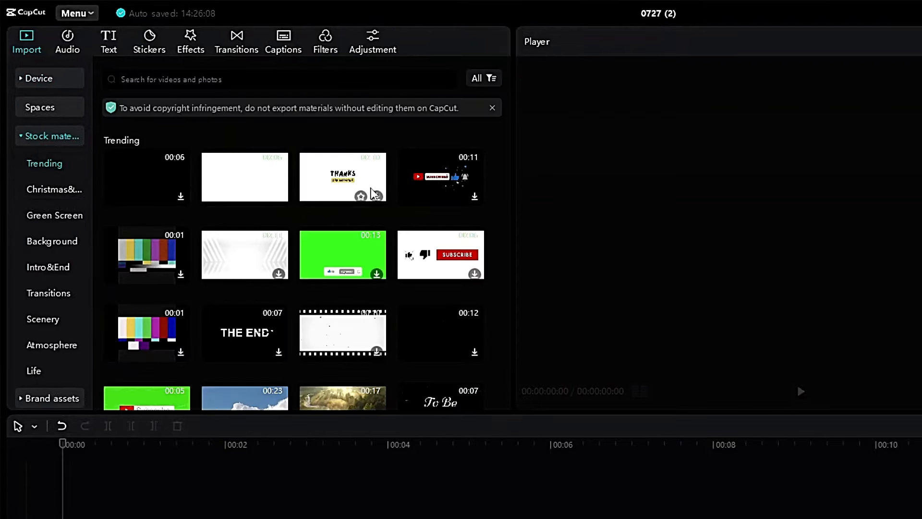
pyautogui.moveTo(243, 168); pyautogui.dragTo(160, 518)
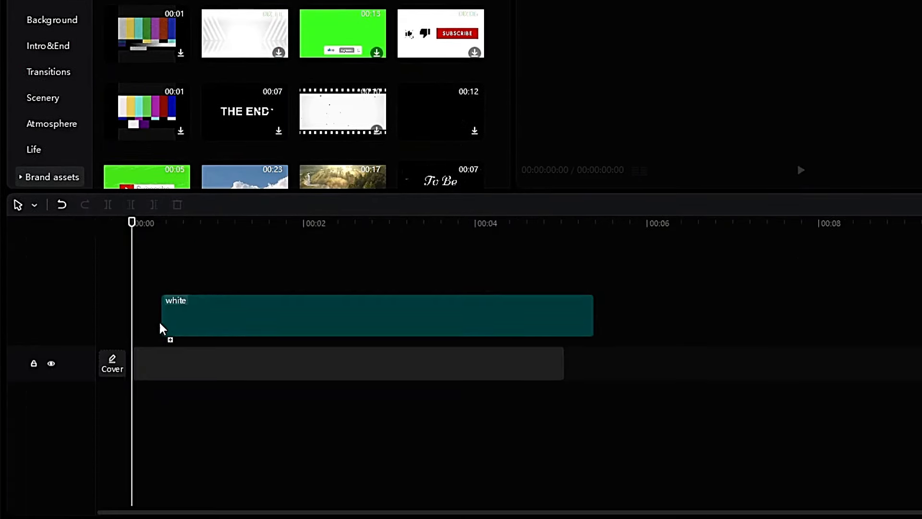
pyautogui.moveTo(161, 329); pyautogui.dragTo(144, 327)
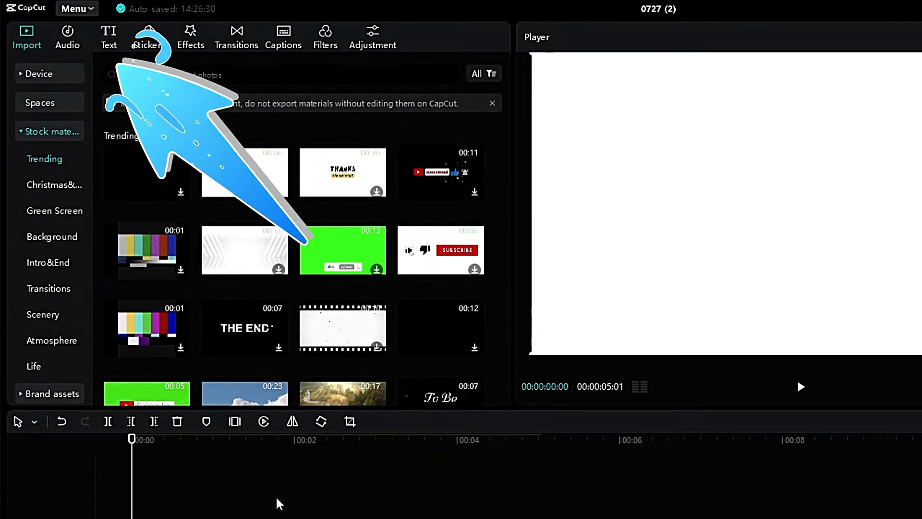
# Step: Add a default text clip above the white clip, starting at 00:00
pyautogui.click(109, 39)
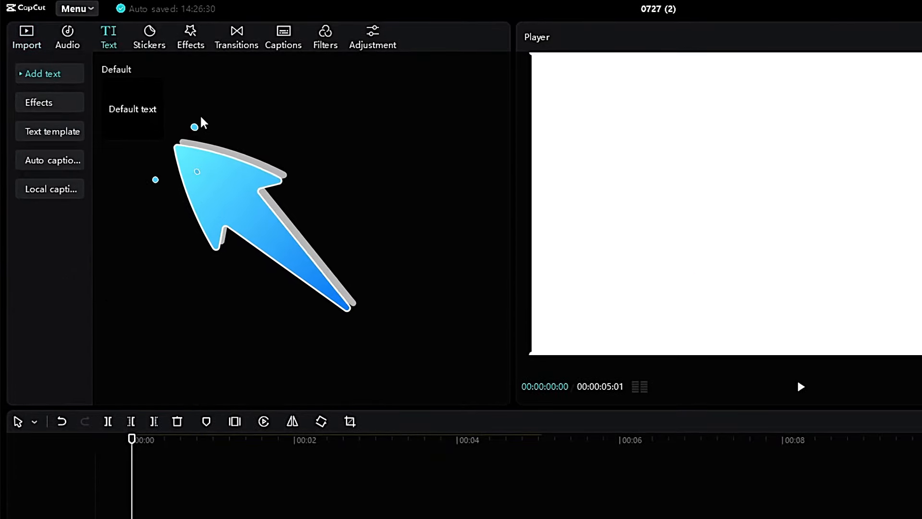
pyautogui.moveTo(136, 102); pyautogui.dragTo(144, 490)
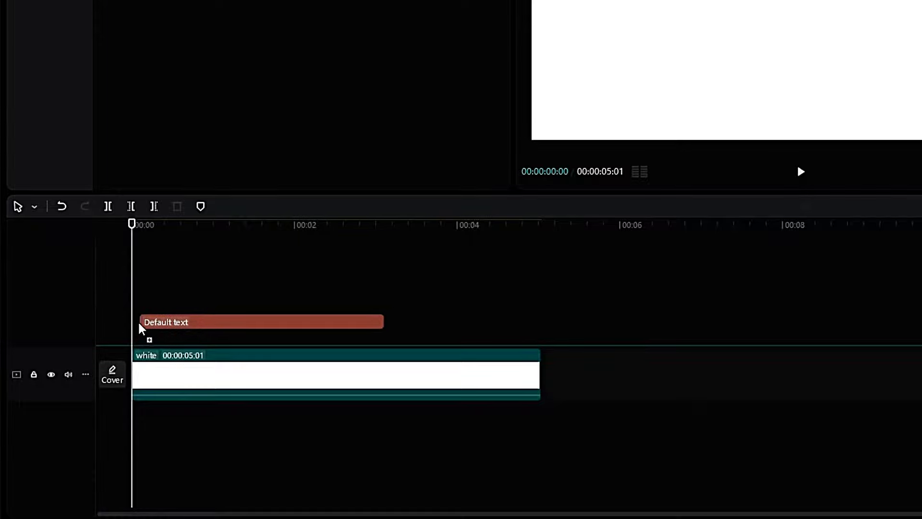
pyautogui.moveTo(140, 328); pyautogui.dragTo(128, 334)
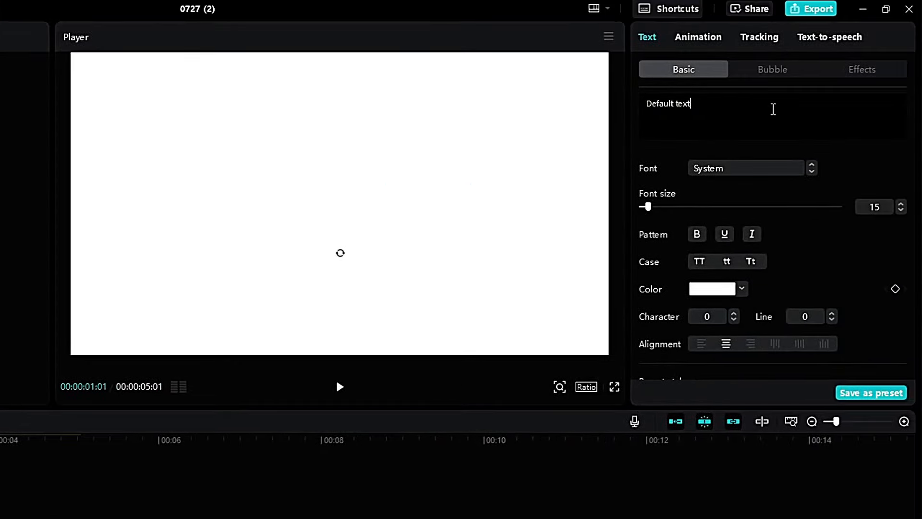
# Step: Change the text to "Tech AI" and set its color to black (000000)
pyautogui.tripleClick(773, 110)
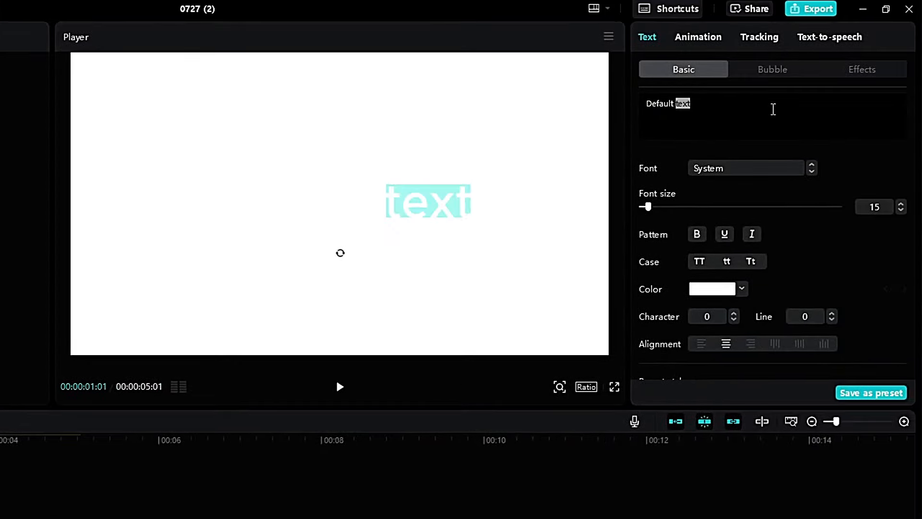
pyautogui.write('Tech AI')
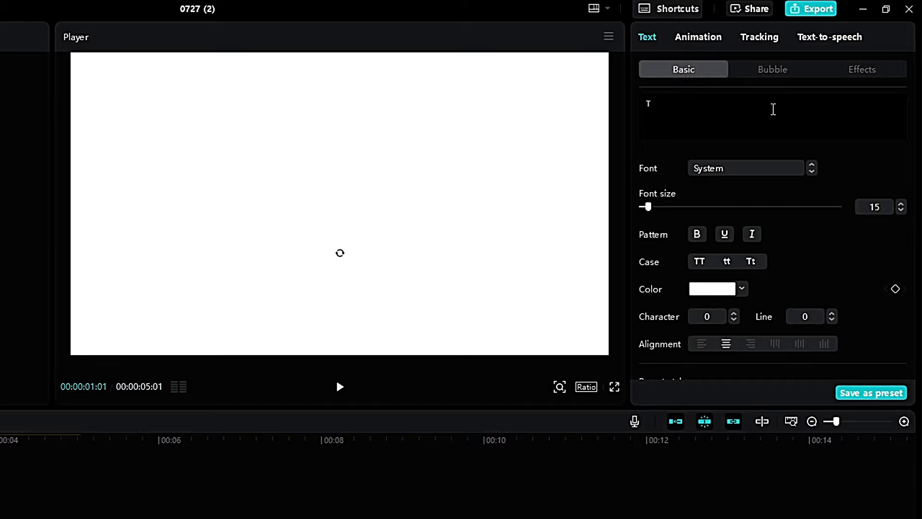
pyautogui.click(742, 289)
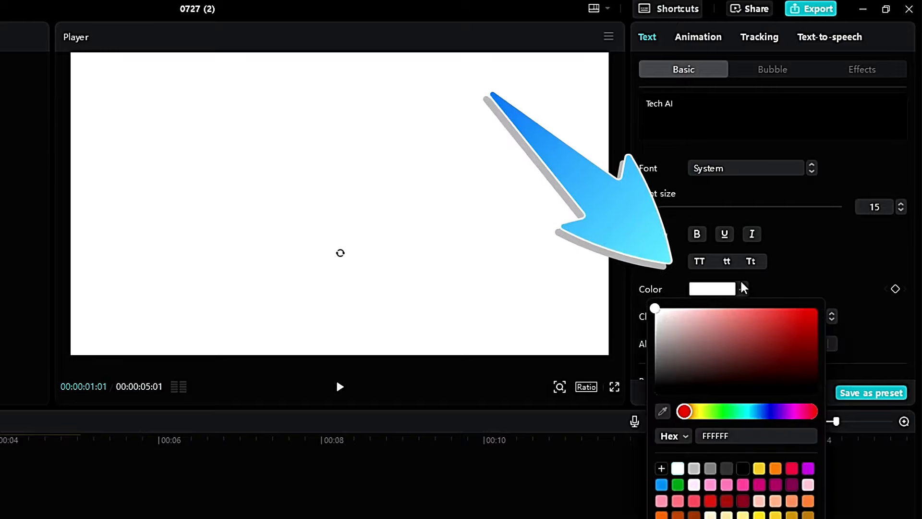
pyautogui.click(742, 469)
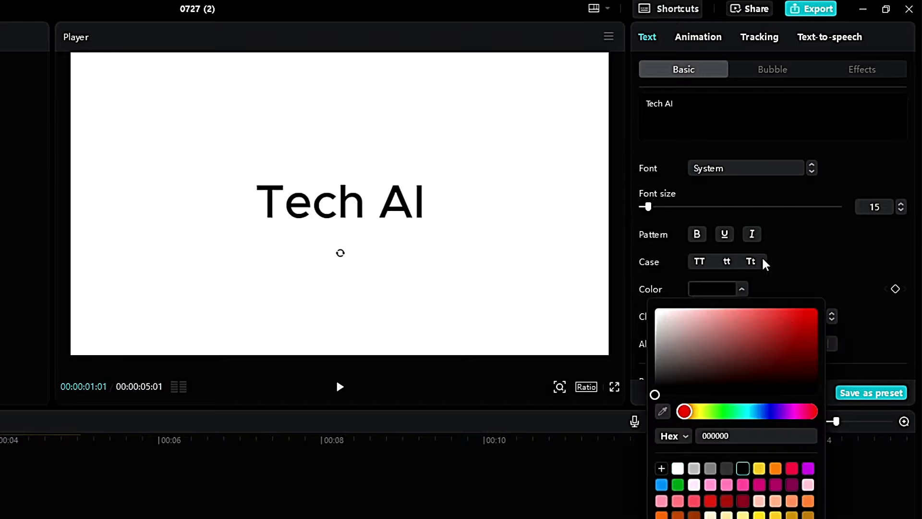
pyautogui.click(784, 177)
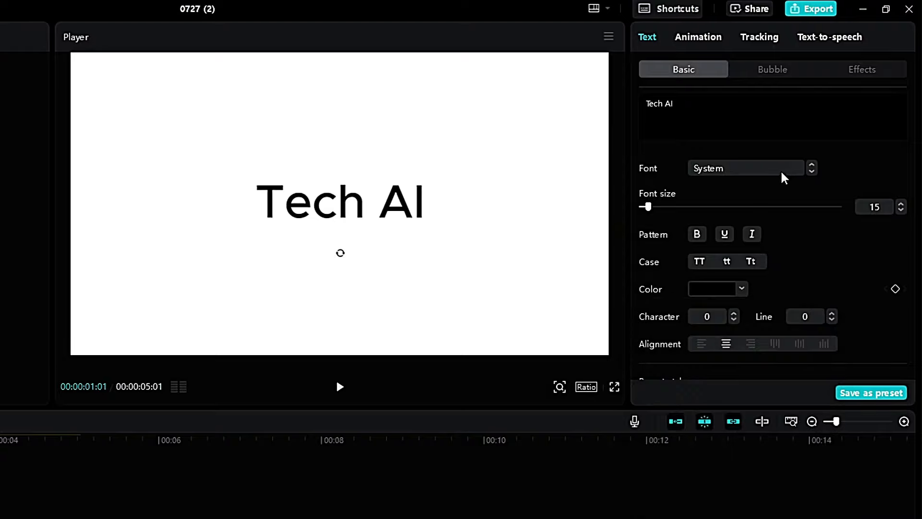
# Step: Set the text's font to Arial Black and enlarge it to nearly the full frame width
pyautogui.click(783, 178)
pyautogui.scroll(-3, 753, 432)
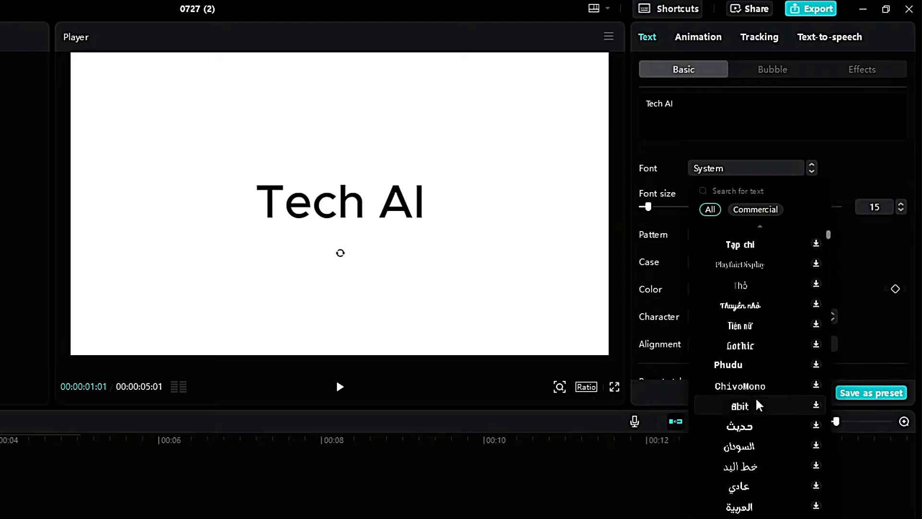
pyautogui.scroll(5, 768, 336)
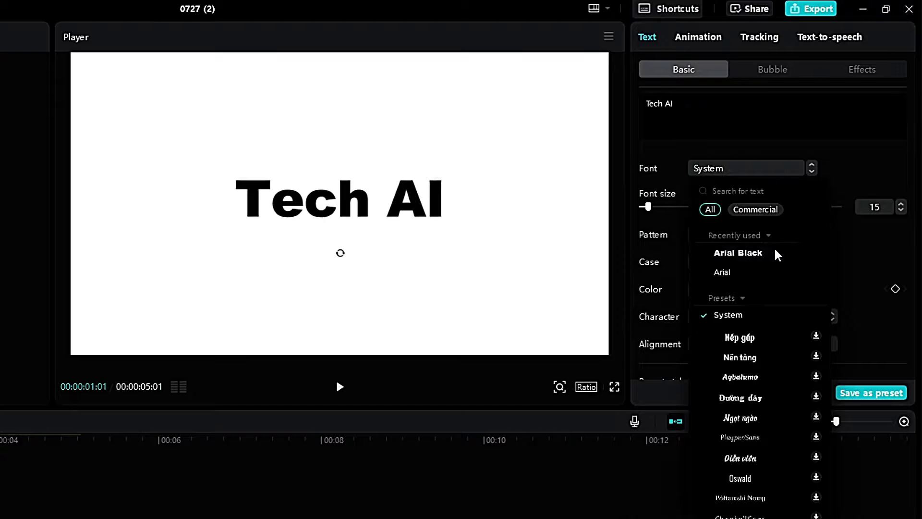
pyautogui.click(778, 254)
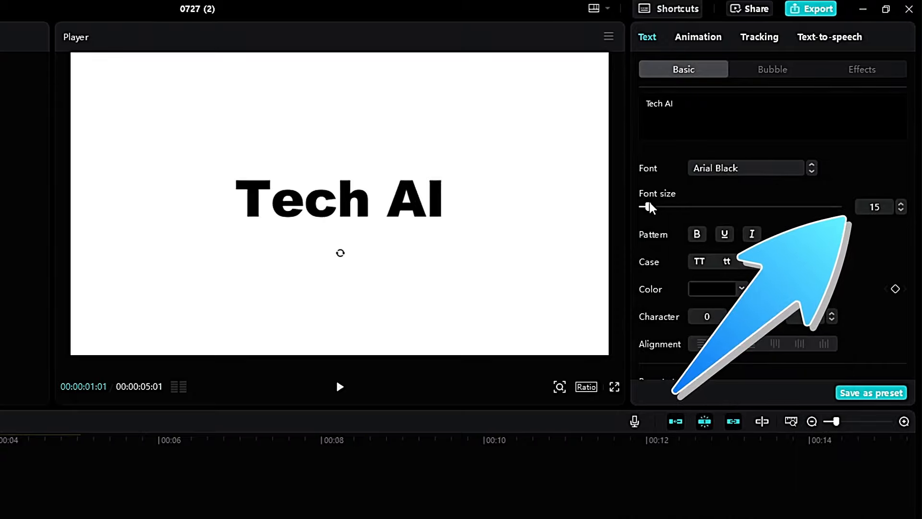
pyautogui.moveTo(649, 208); pyautogui.dragTo(663, 207)
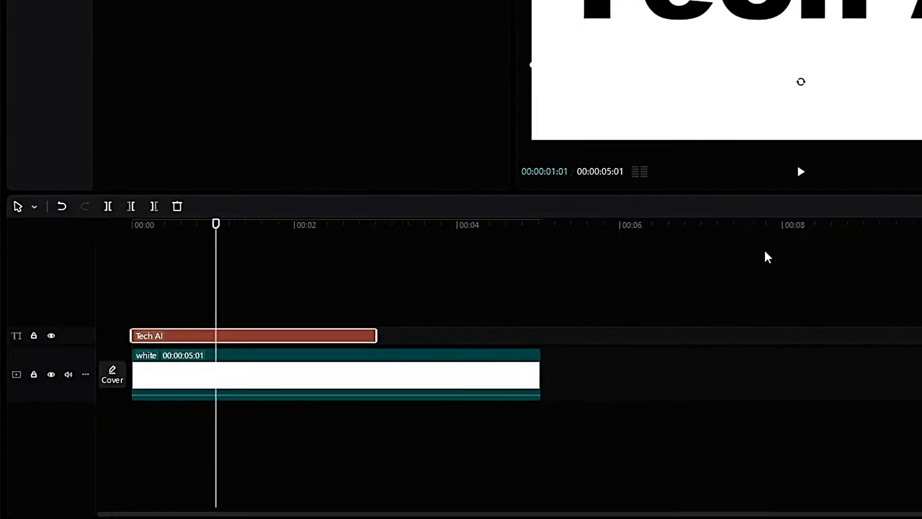
# Step: Trim the white clip to 3 seconds to match the text and combine both into a compound clip
pyautogui.moveTo(539, 367); pyautogui.dragTo(369, 382)
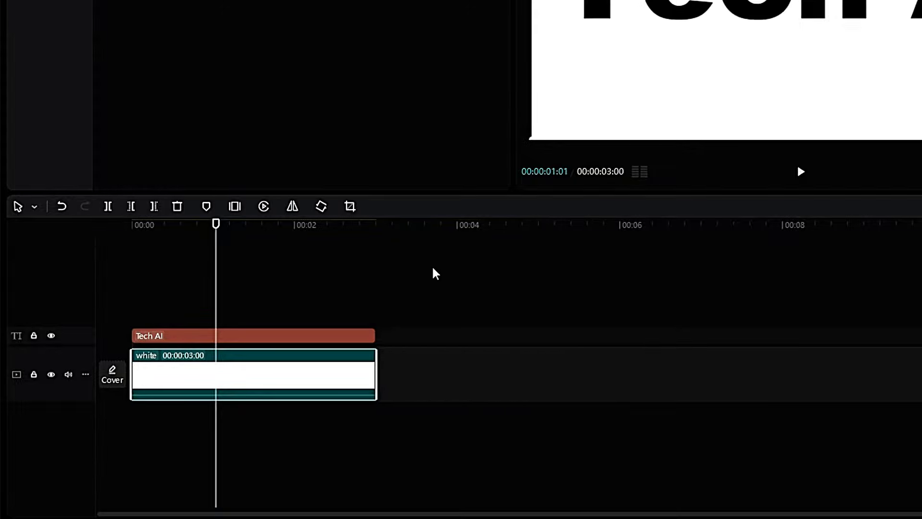
pyautogui.click(444, 264)
pyautogui.moveTo(366, 266); pyautogui.dragTo(266, 396)
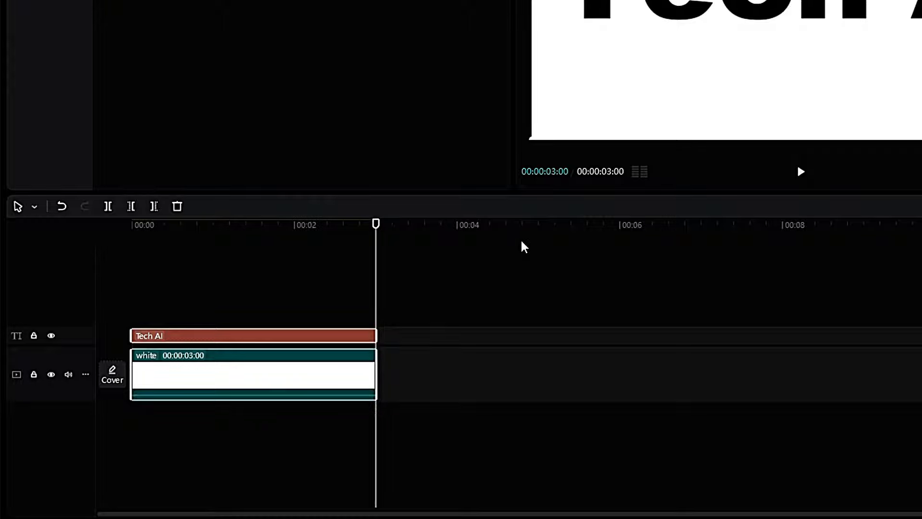
pyautogui.rightClick(320, 374)
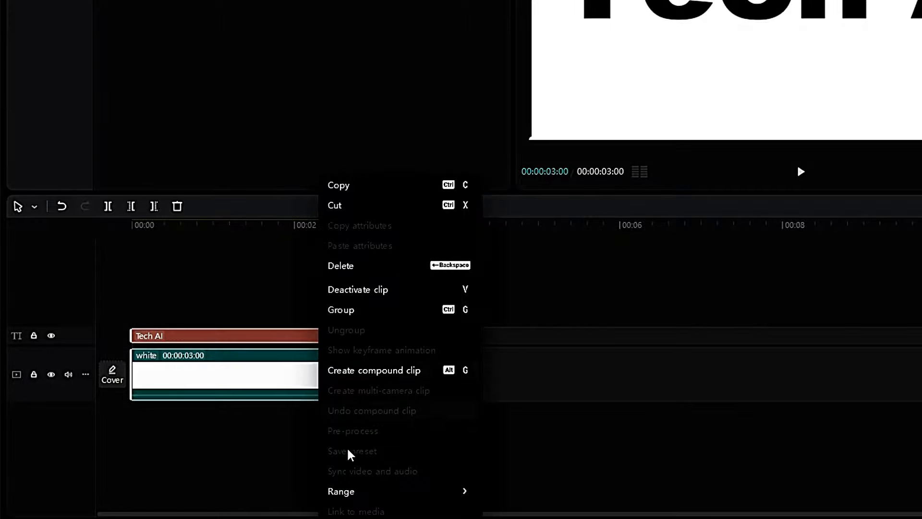
pyautogui.click(372, 371)
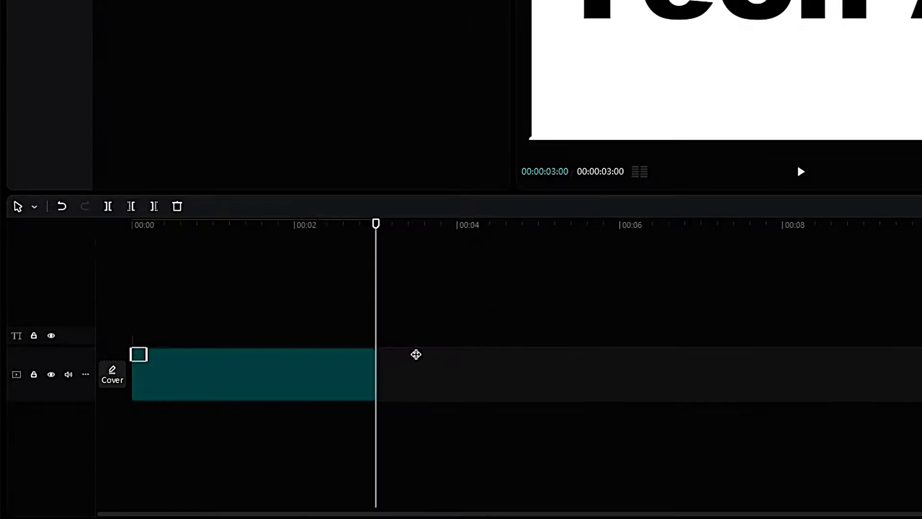
# Step: Move the compound clip up to an overlay track, starting at 00:00
pyautogui.click(278, 247)
pyautogui.click(311, 367)
pyautogui.moveTo(311, 368); pyautogui.dragTo(313, 309)
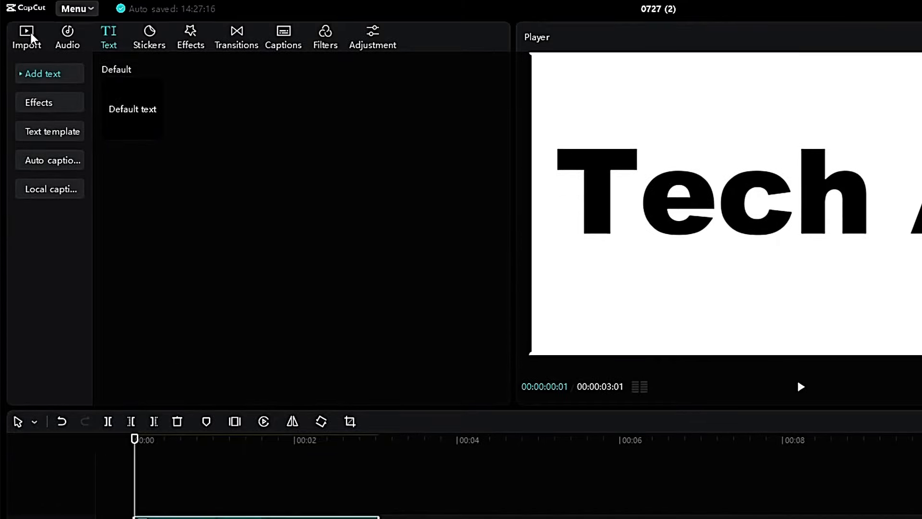
# Step: Place the Summer landscape stock video on the main track beneath the compound clip
pyautogui.click(27, 36)
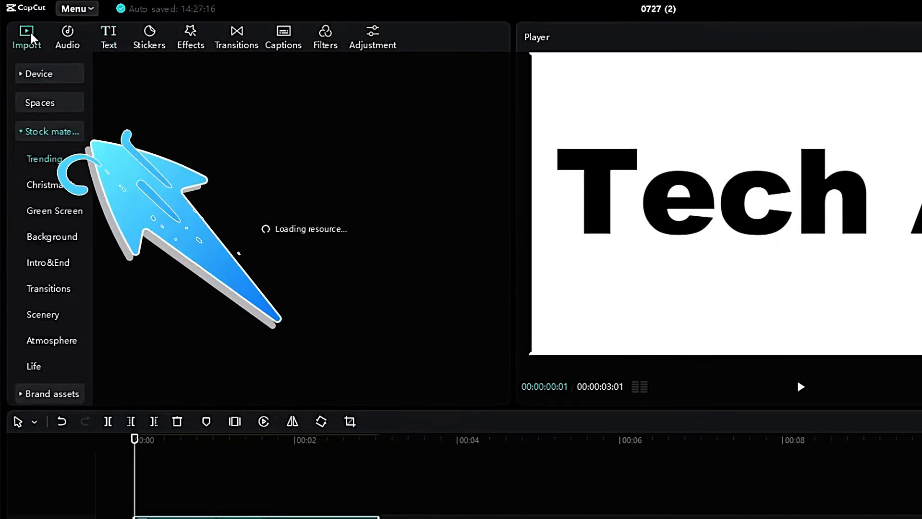
pyautogui.scroll(-2, 325, 259)
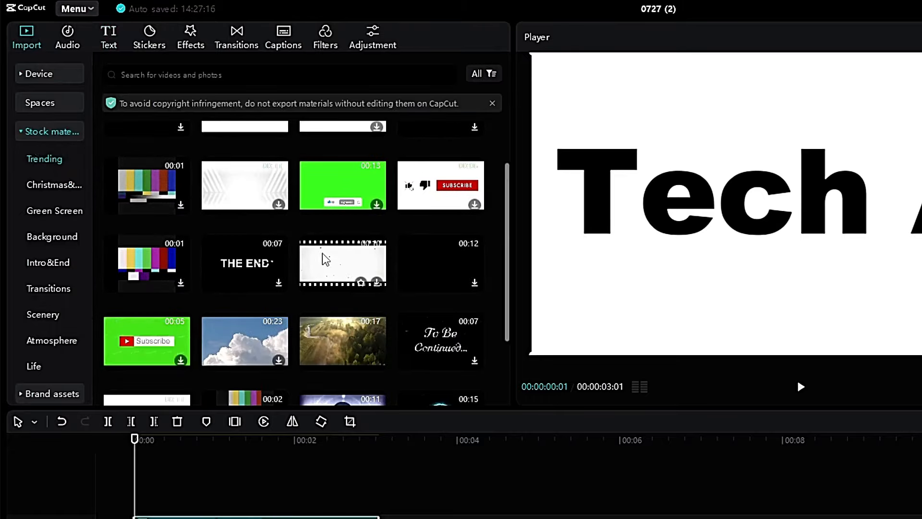
pyautogui.moveTo(331, 346); pyautogui.dragTo(165, 351)
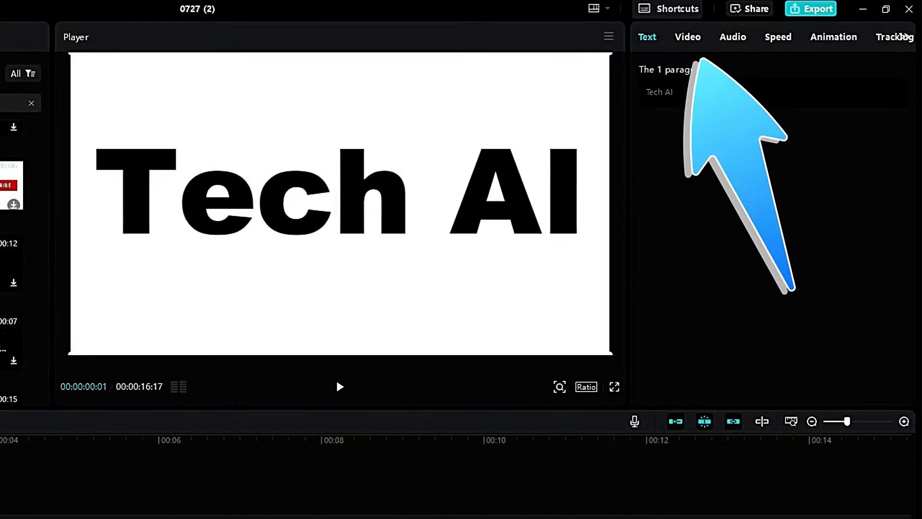
# Step: Add a Transform keyframe at the start of the compound clip and another at 00:00:00:15
pyautogui.click(692, 38)
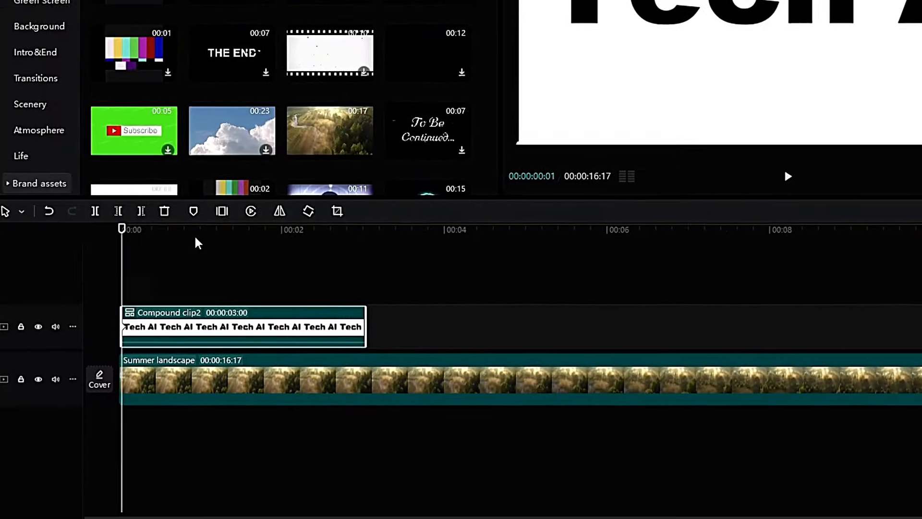
pyautogui.click(175, 241)
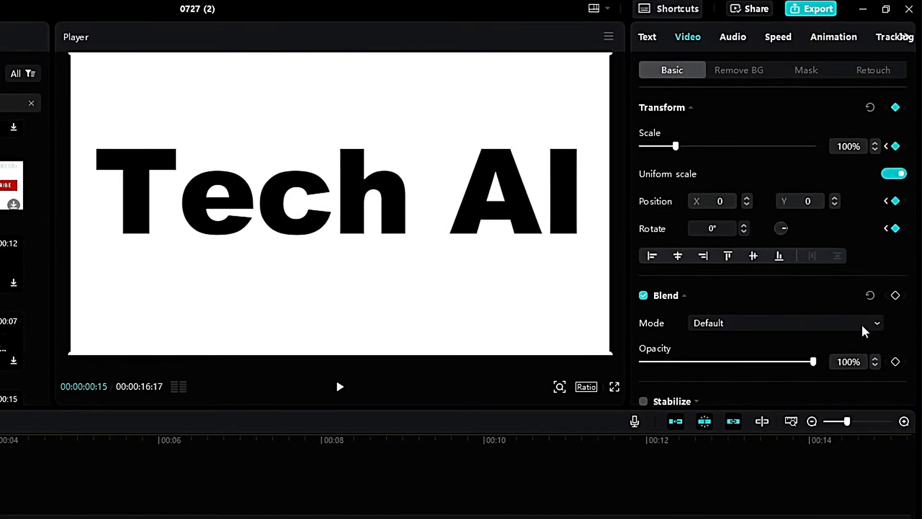
# Step: Set the compound clip's blend mode to Brighten and greatly increase its scale at 00:00:00:15
pyautogui.click(864, 331)
pyautogui.click(758, 373)
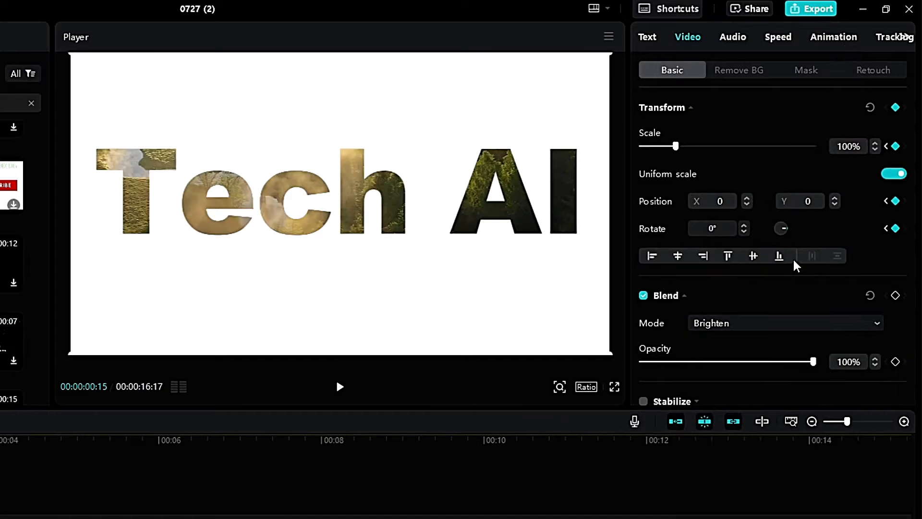
pyautogui.moveTo(691, 147); pyautogui.dragTo(844, 138)
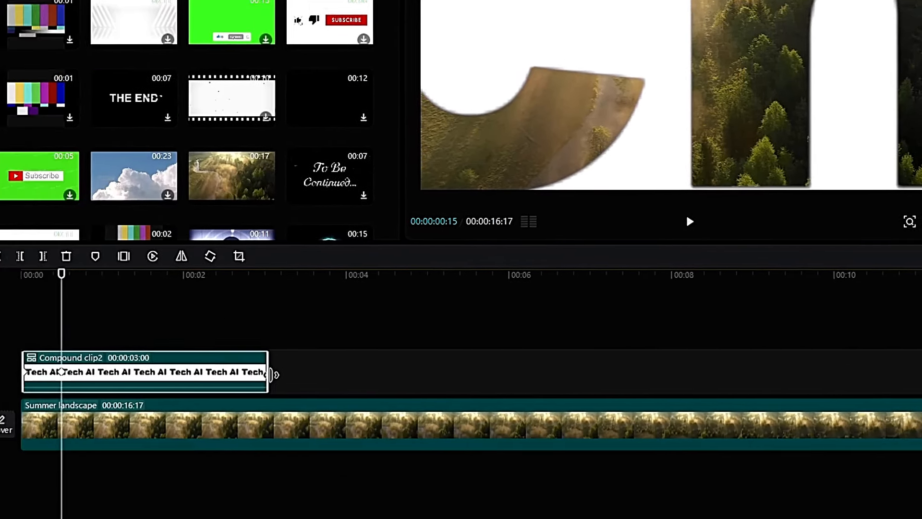
# Step: Shorten the compound clip from its end, give it the Zoom In exit animation, and play the result
pyautogui.moveTo(381, 324); pyautogui.dragTo(184, 335)
pyautogui.click(818, 37)
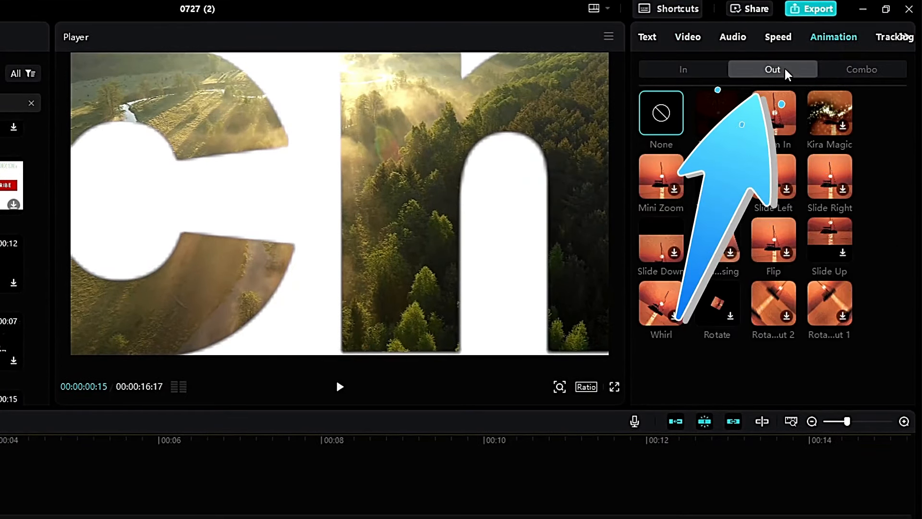
pyautogui.click(774, 125)
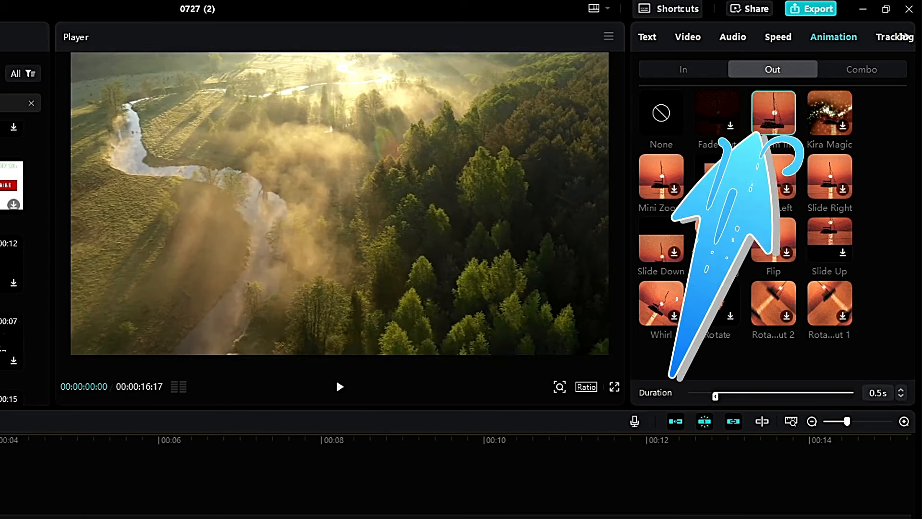
pyautogui.click(340, 387)
pyautogui.click(338, 384)
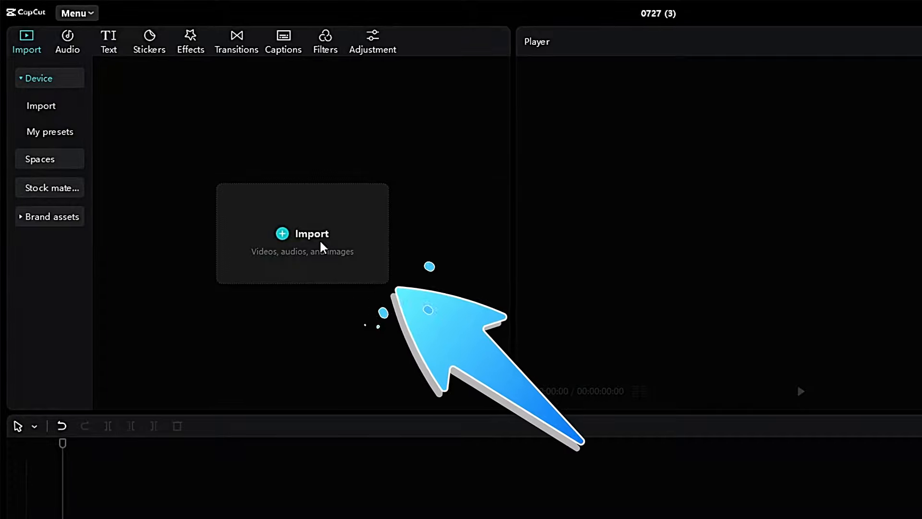
# Step: Import the video 0727 (1) into the new project and place it on the main track at 00:00
pyautogui.click(322, 247)
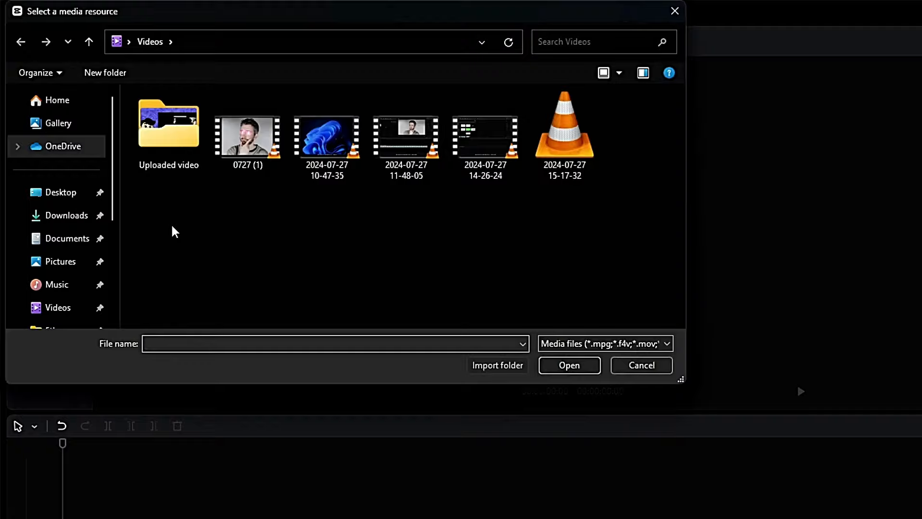
pyautogui.doubleClick(247, 137)
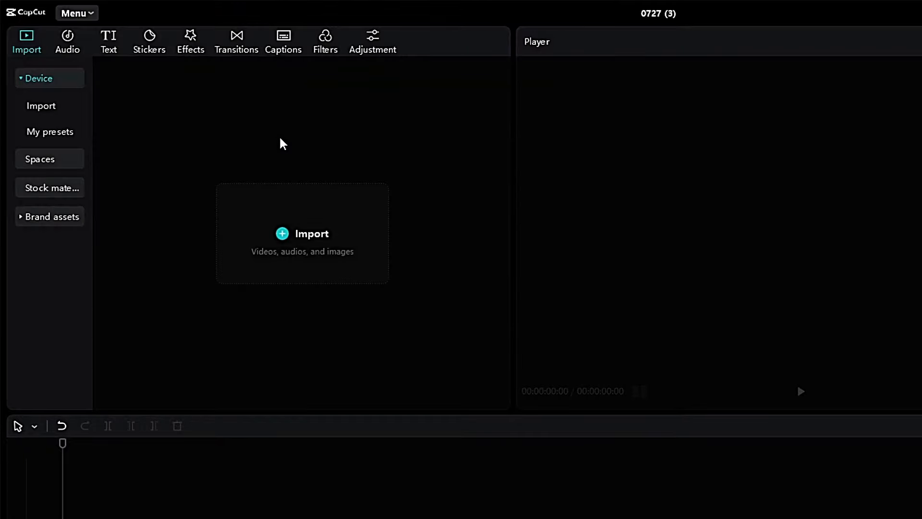
pyautogui.moveTo(157, 168); pyautogui.dragTo(115, 342)
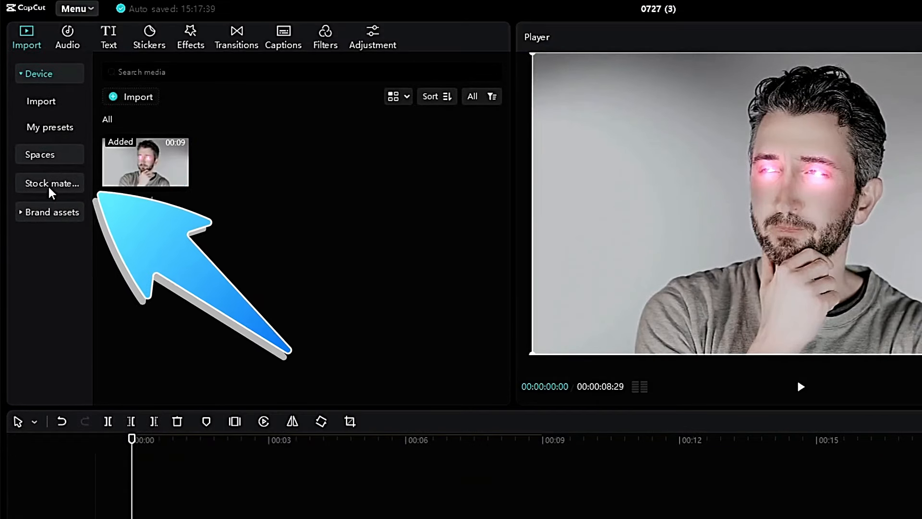
# Step: Overlay the black stock clip above the video from 00:00 and shrink it non-uniformly into a wide, thin horizontal bar
pyautogui.click(49, 189)
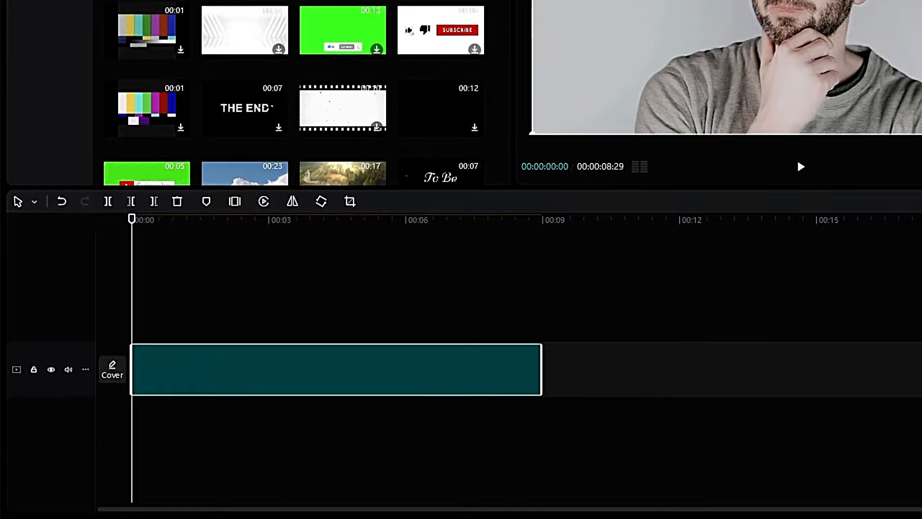
pyautogui.moveTo(144, 183); pyautogui.dragTo(145, 331)
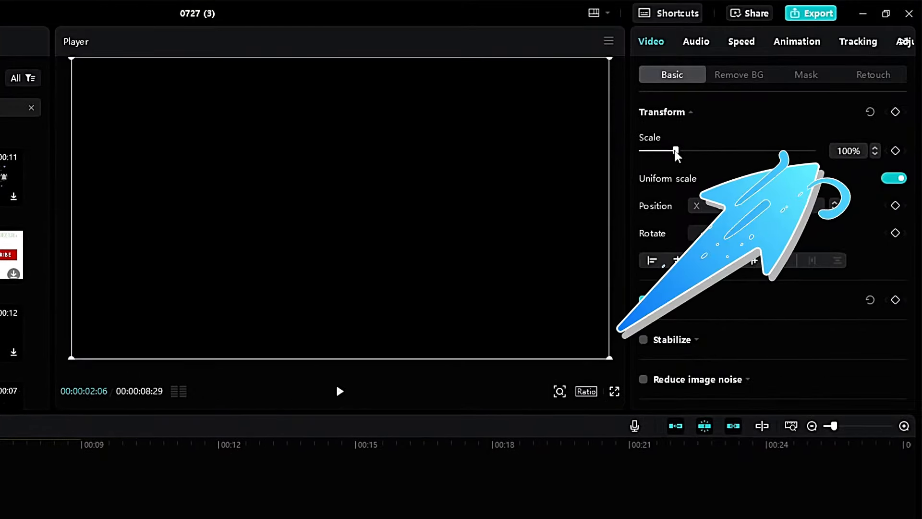
pyautogui.moveTo(676, 151); pyautogui.dragTo(671, 151)
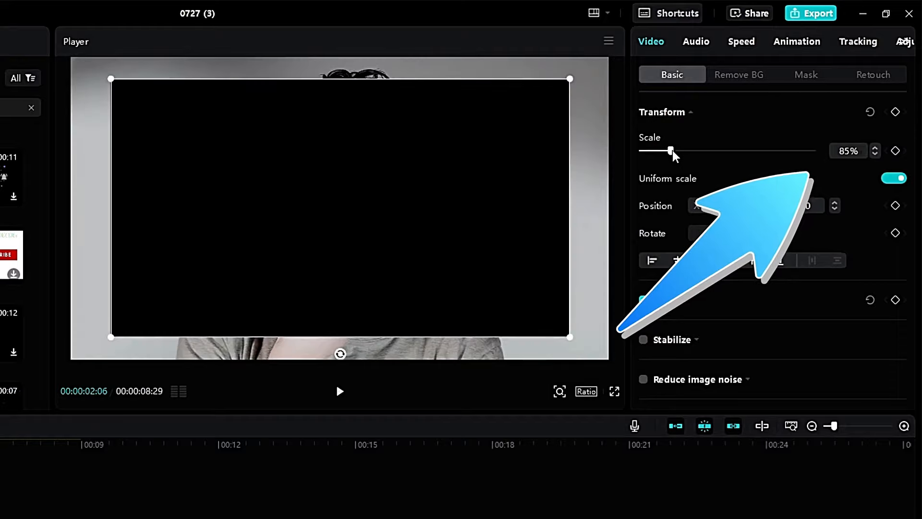
pyautogui.click(893, 178)
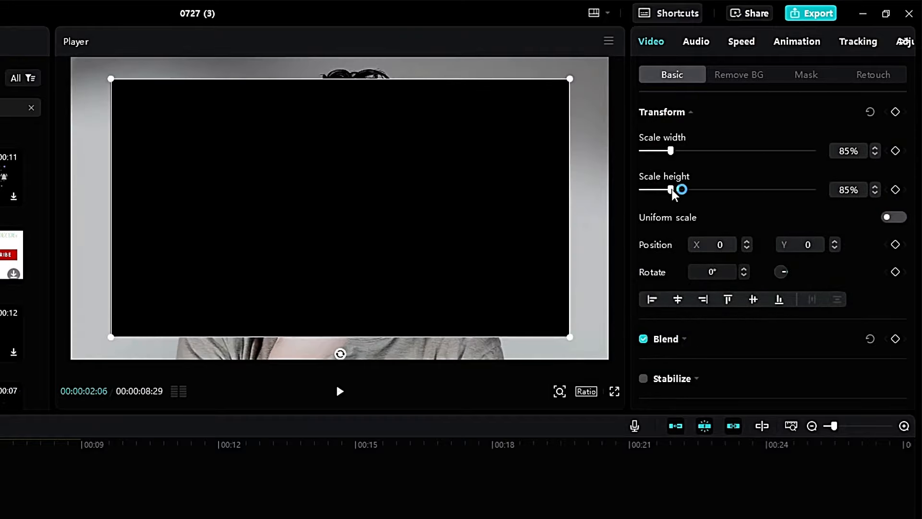
pyautogui.moveTo(673, 191); pyautogui.dragTo(648, 191)
pyautogui.moveTo(669, 152)
pyautogui.mouseDown()
pyautogui.moveTo(694, 152)
pyautogui.moveTo(670, 152)
pyautogui.mouseUp()
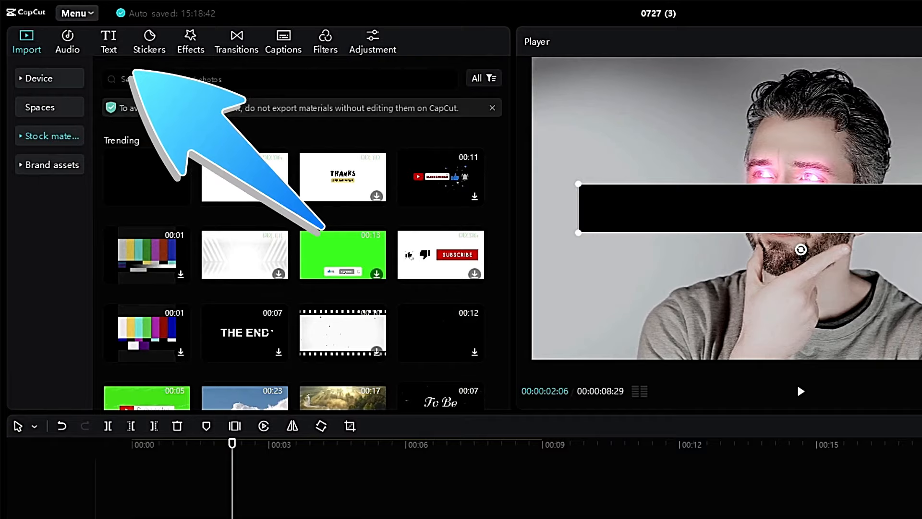
# Step: Add a default text clip above the black clip at 00:00 and extend it to the black clip's end
pyautogui.click(109, 42)
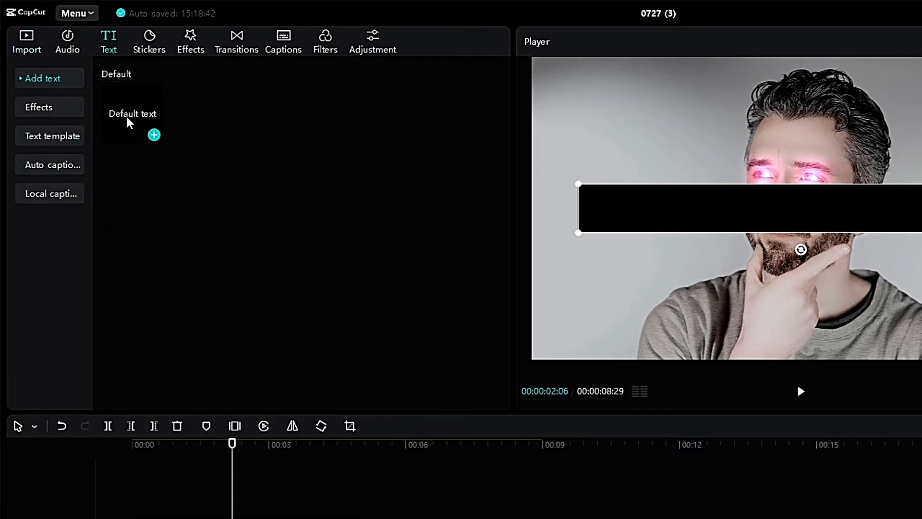
pyautogui.moveTo(129, 122); pyautogui.dragTo(134, 510)
pyautogui.moveTo(123, 288); pyautogui.dragTo(123, 290)
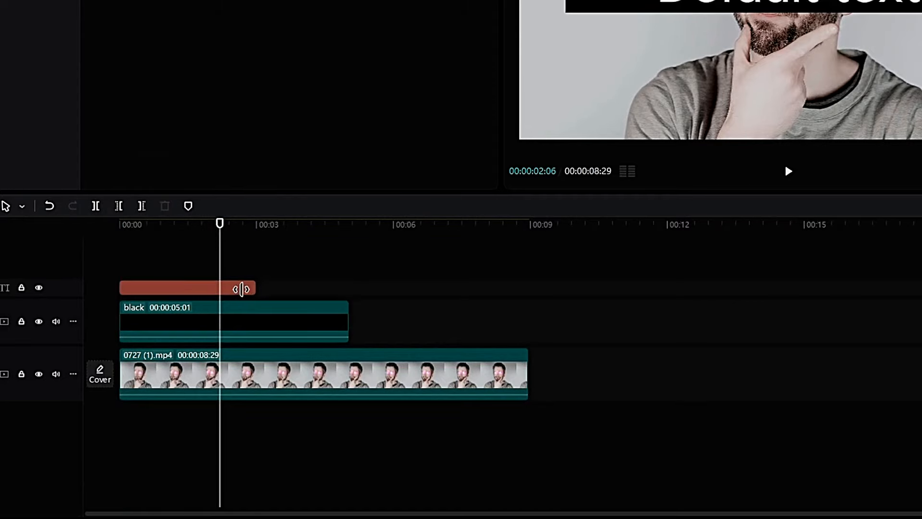
pyautogui.click(250, 286)
pyautogui.moveTo(262, 285); pyautogui.dragTo(349, 287)
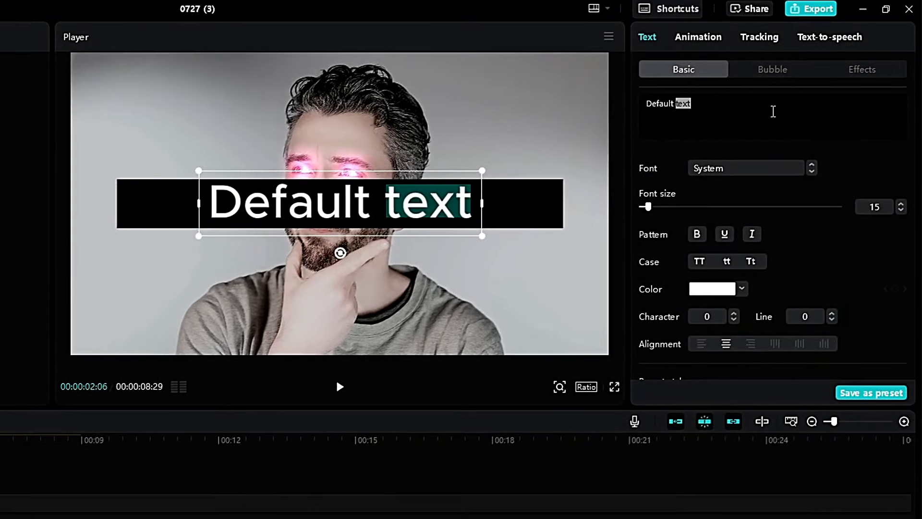
# Step: Select the title's entire placeholder text for editing
pyautogui.tripleClick(773, 111)
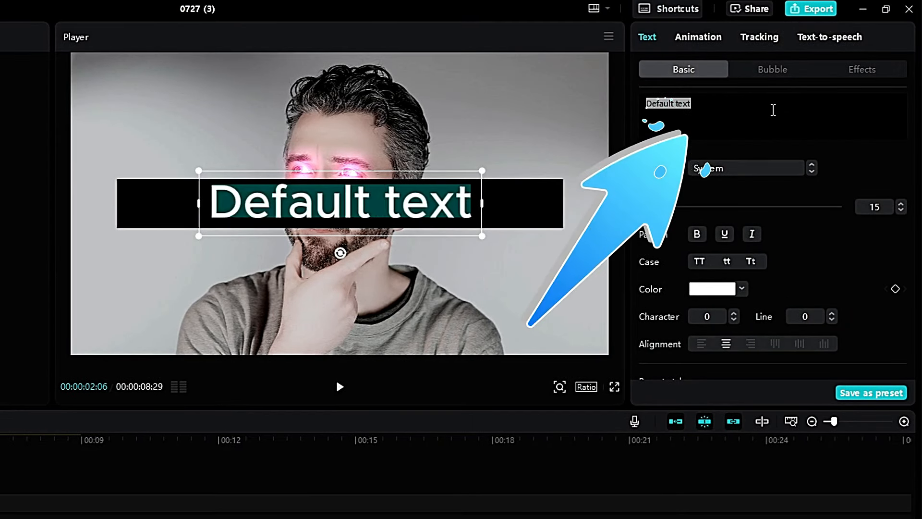